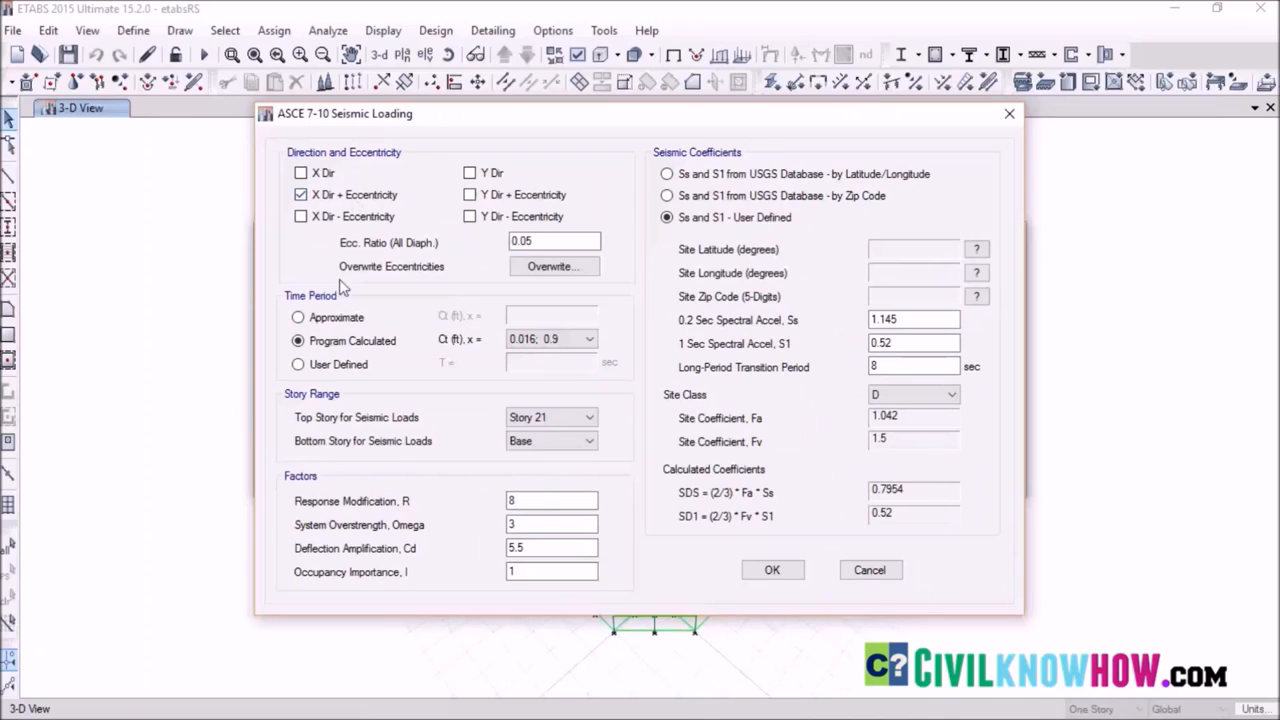
Accept the Ex pattern's ASCE 7-10 seismic loading with Ct and x at 0.016; 0.9, and close the load pattern definitions
{"action": "left_click", "coordinate": [530, 340]}
{"action": "left_click", "coordinate": [530, 345]}
{"action": "left_click", "coordinate": [772, 569]}
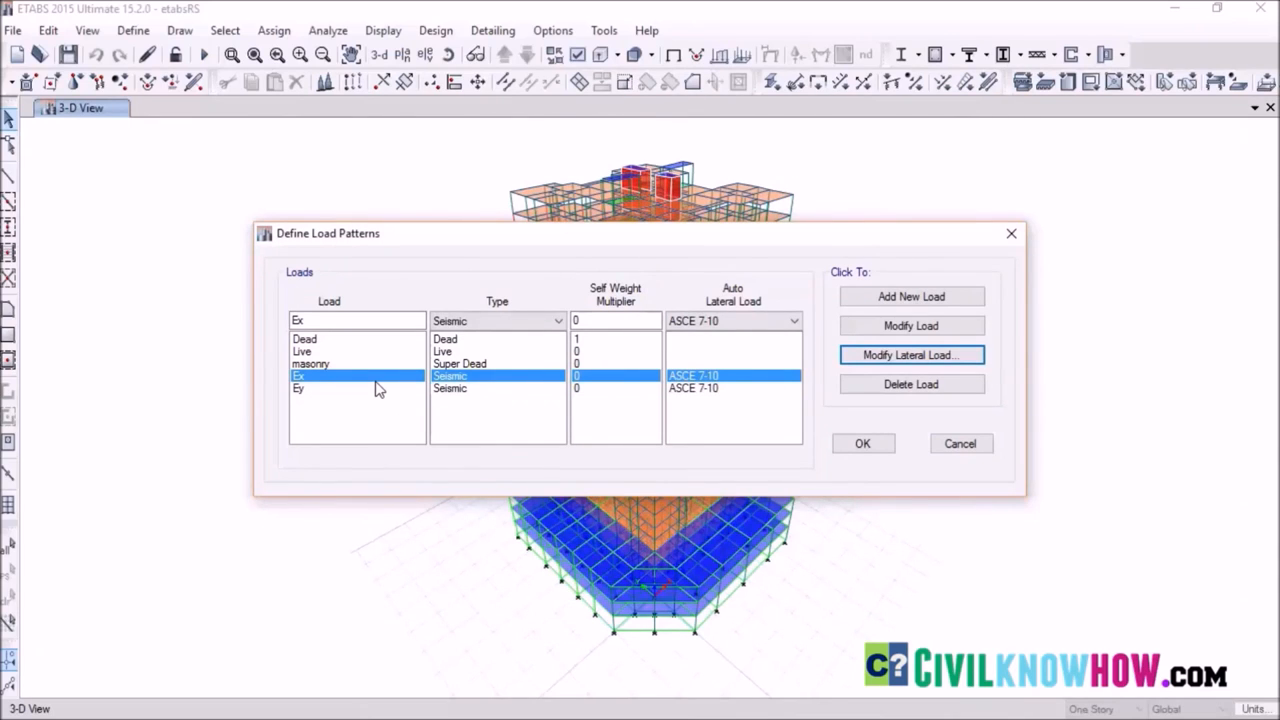
{"action": "left_click", "coordinate": [862, 443]}
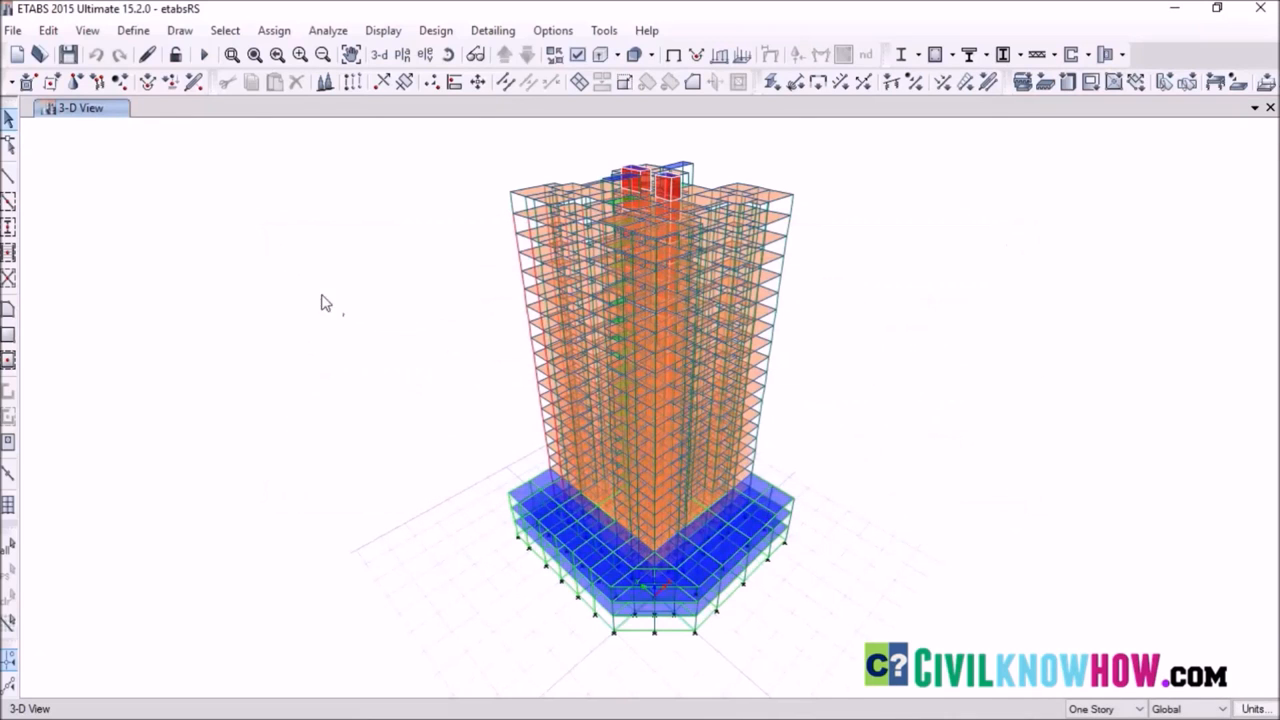
Review the mass source MsSrc1, checking its load pattern multipliers and mass options
{"action": "left_click", "coordinate": [133, 30]}
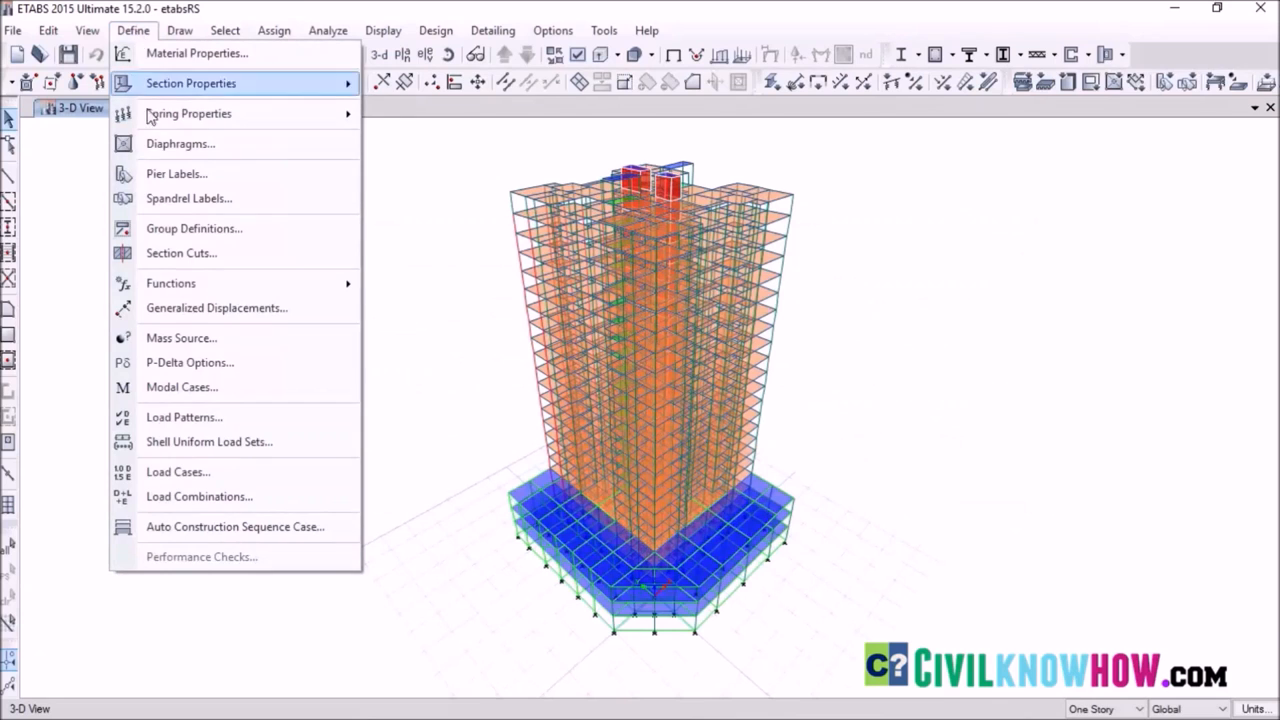
{"action": "left_click", "coordinate": [180, 338]}
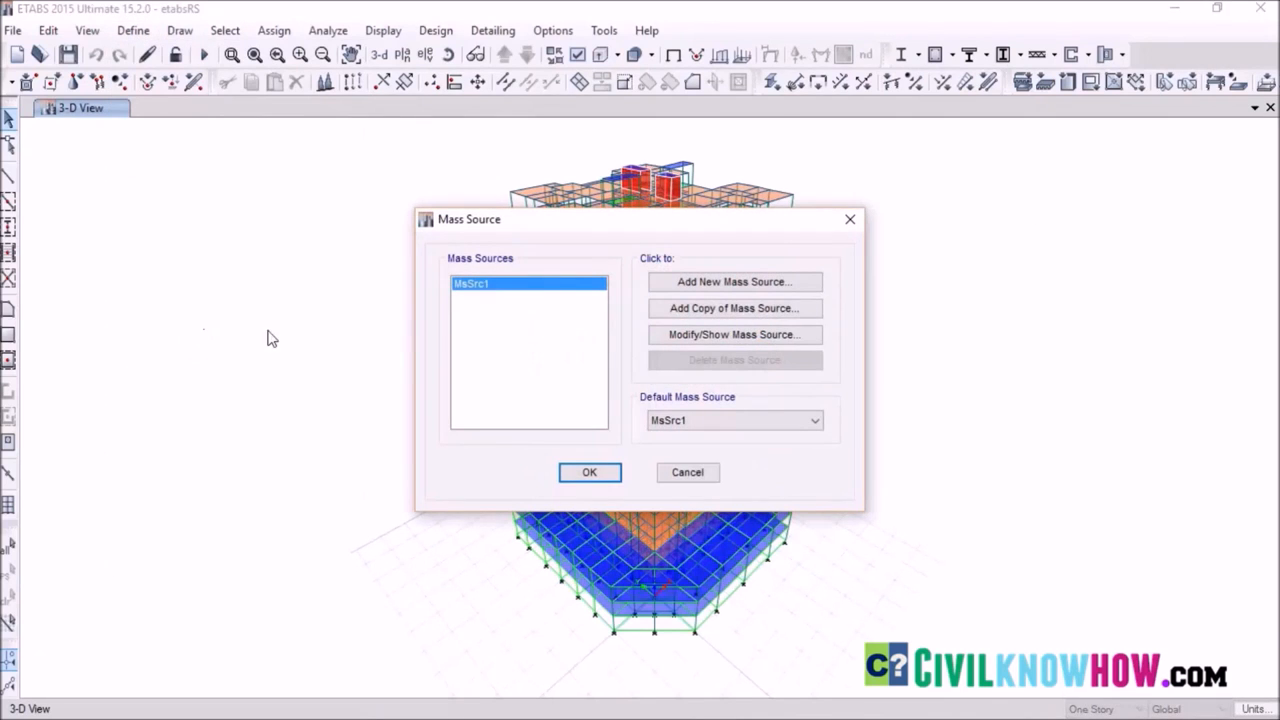
{"action": "left_click", "coordinate": [708, 335]}
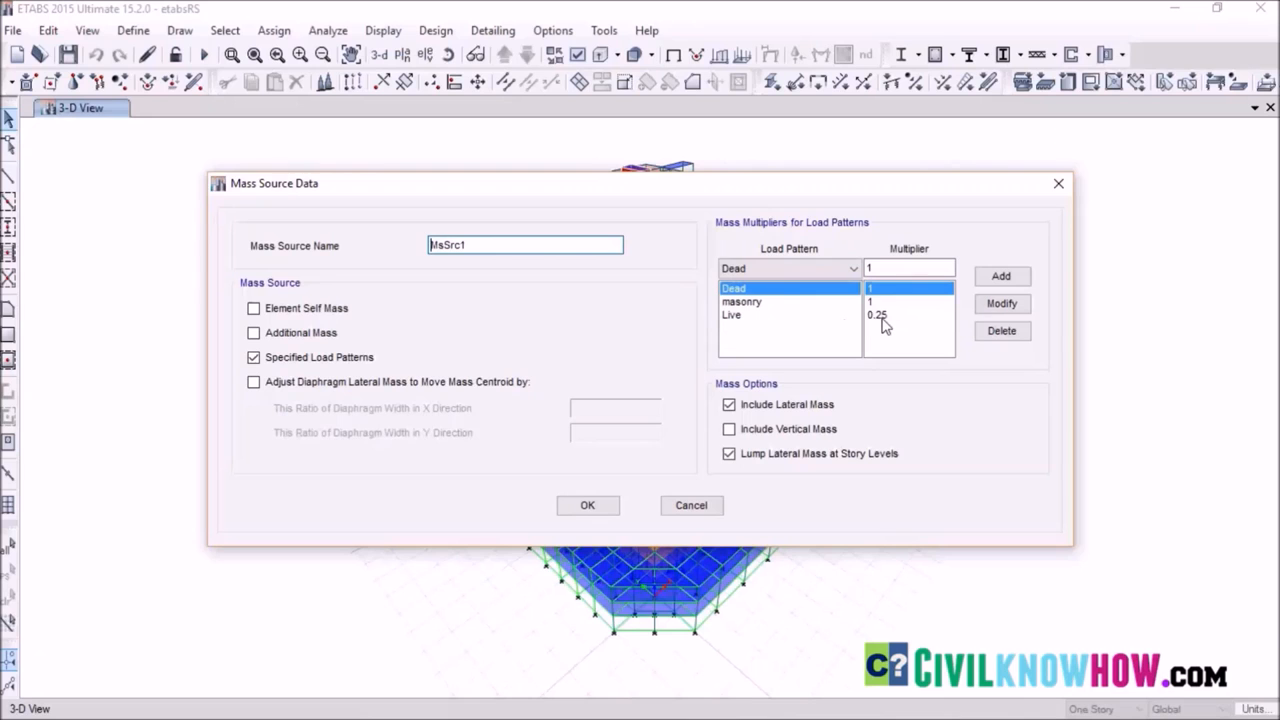
{"action": "left_click", "coordinate": [590, 507]}
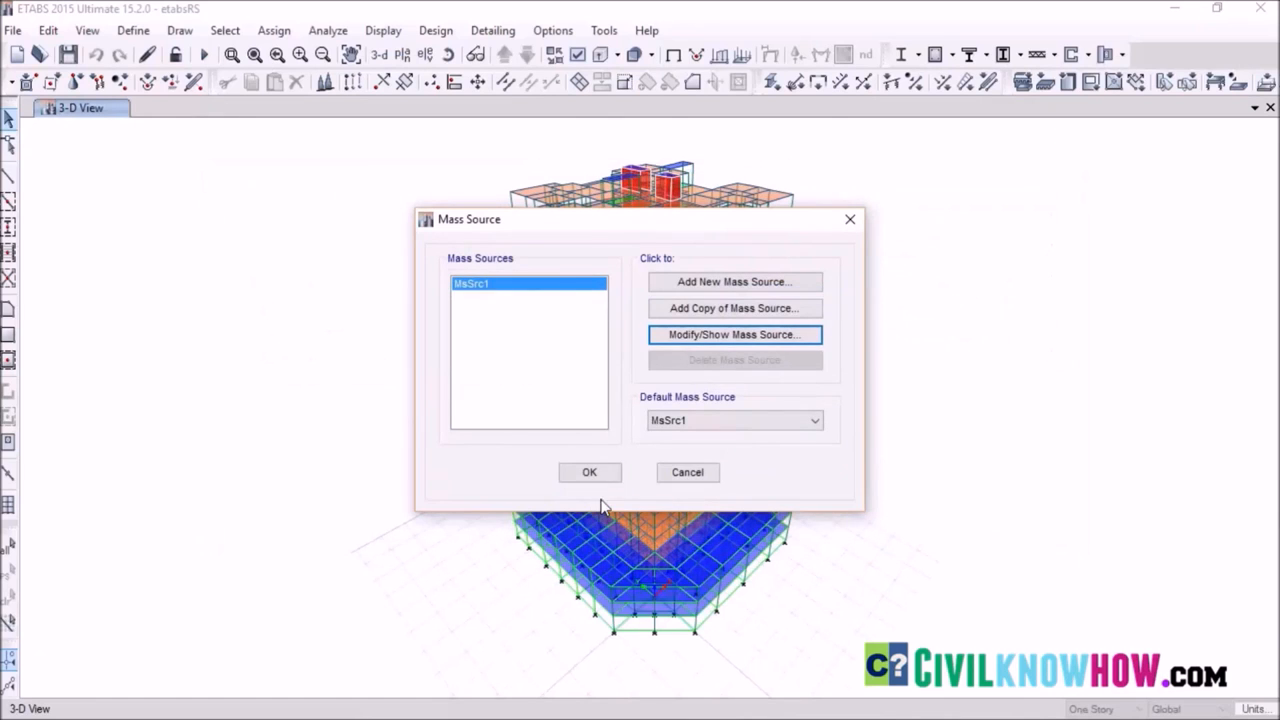
{"action": "left_click", "coordinate": [593, 474]}
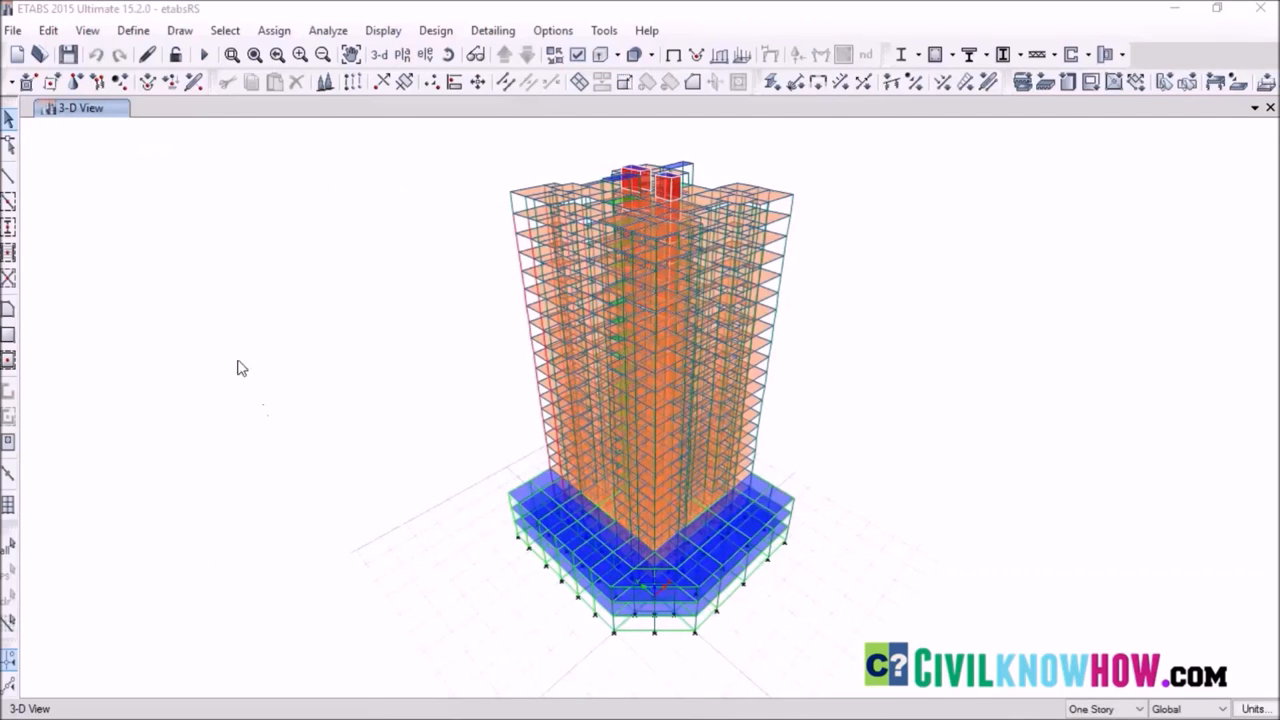
Add a new modal case named Modal1 with the Eigen subtype
{"action": "left_click", "coordinate": [133, 30]}
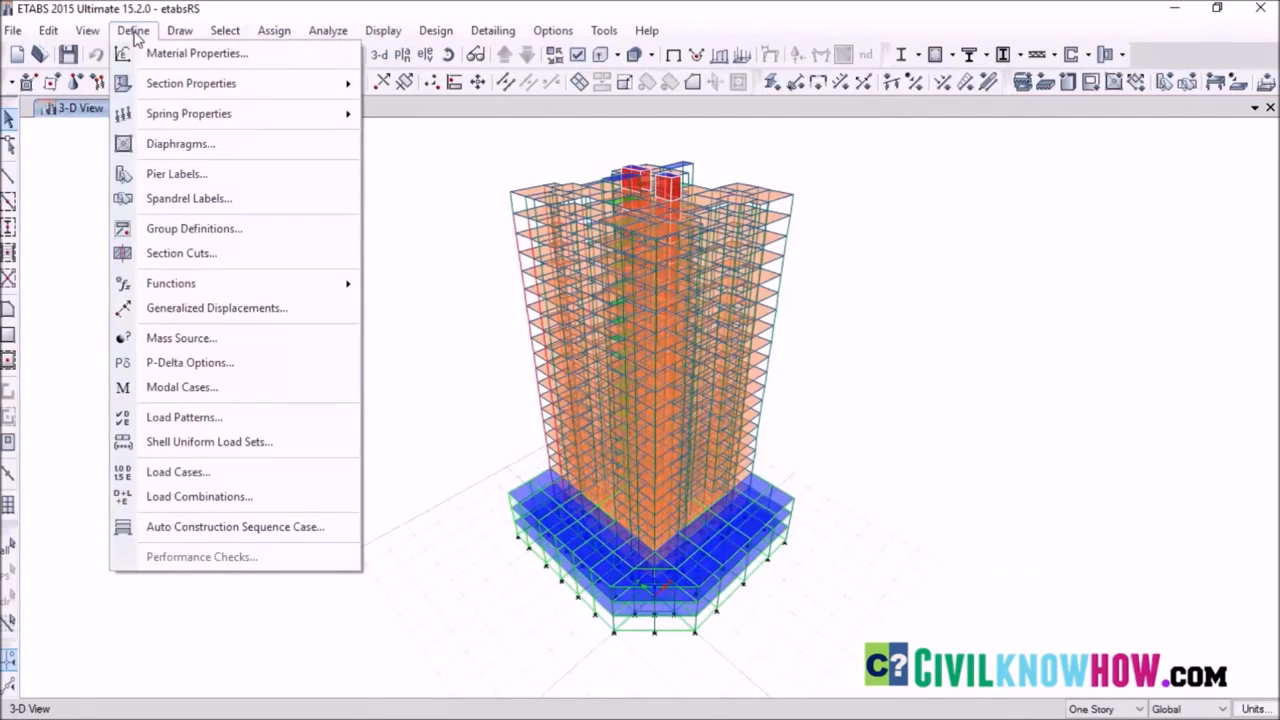
{"action": "left_click", "coordinate": [199, 395]}
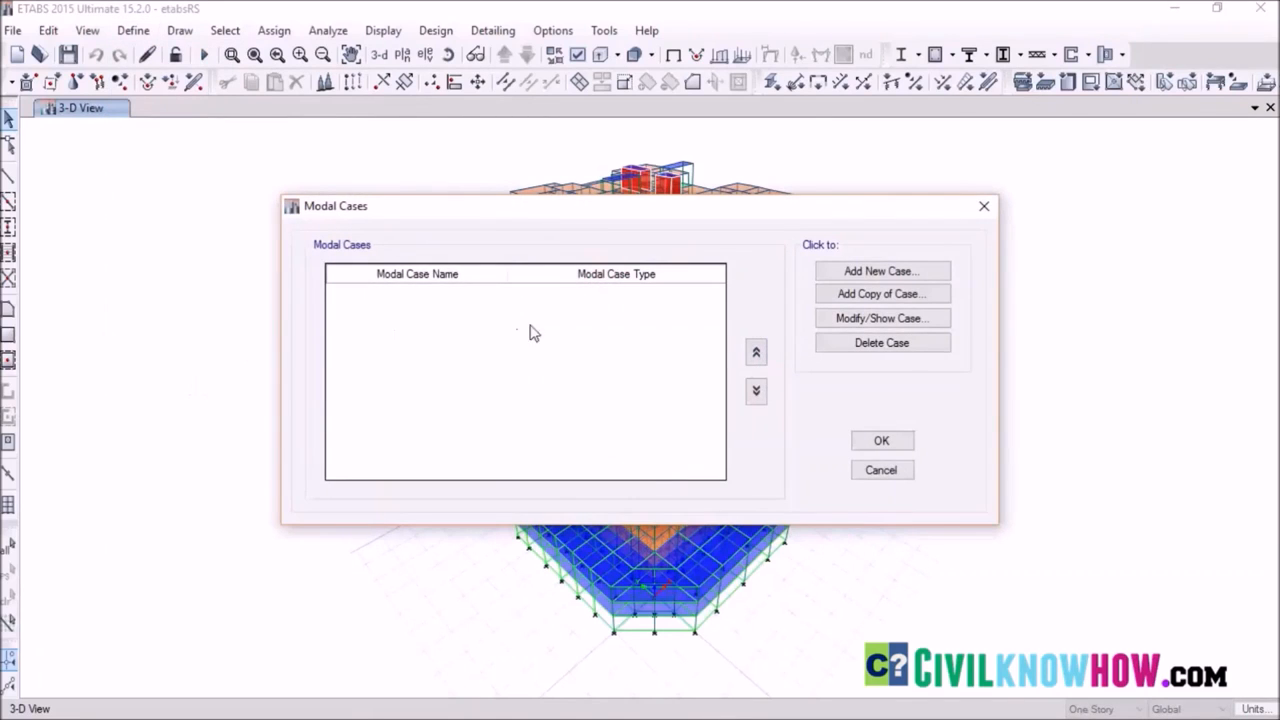
{"action": "left_click", "coordinate": [884, 272]}
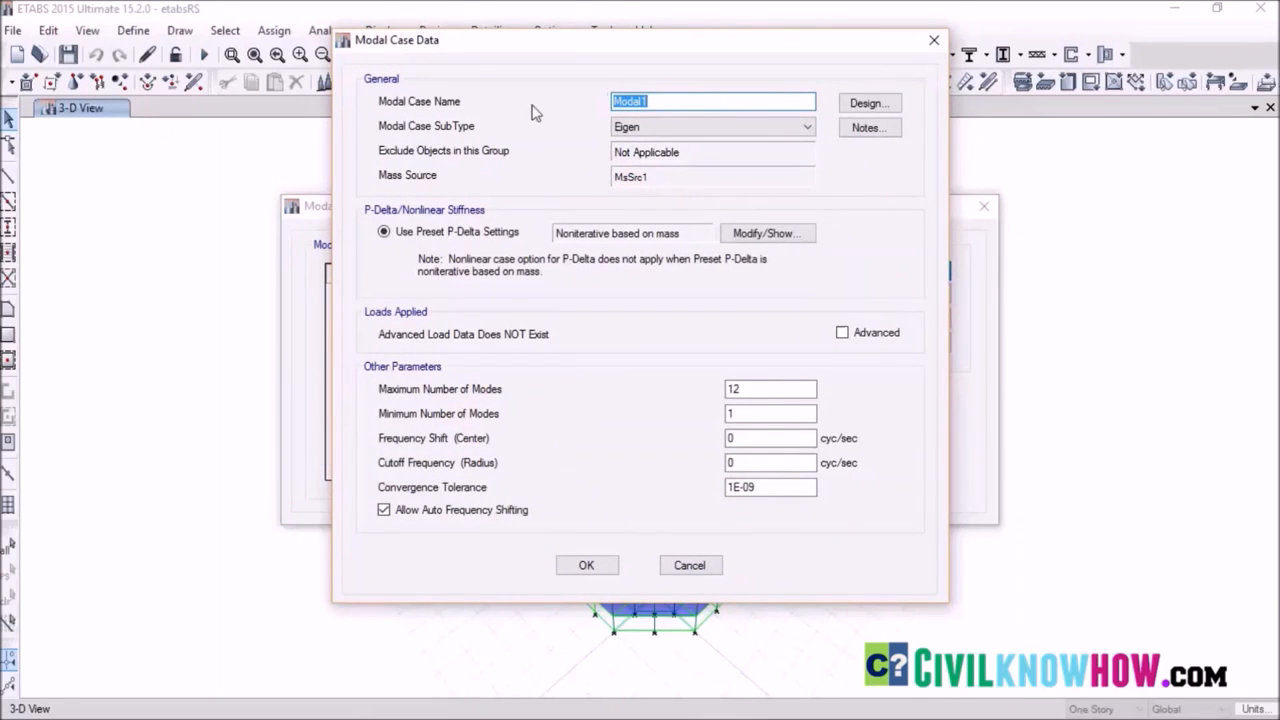
{"action": "left_click", "coordinate": [807, 126]}
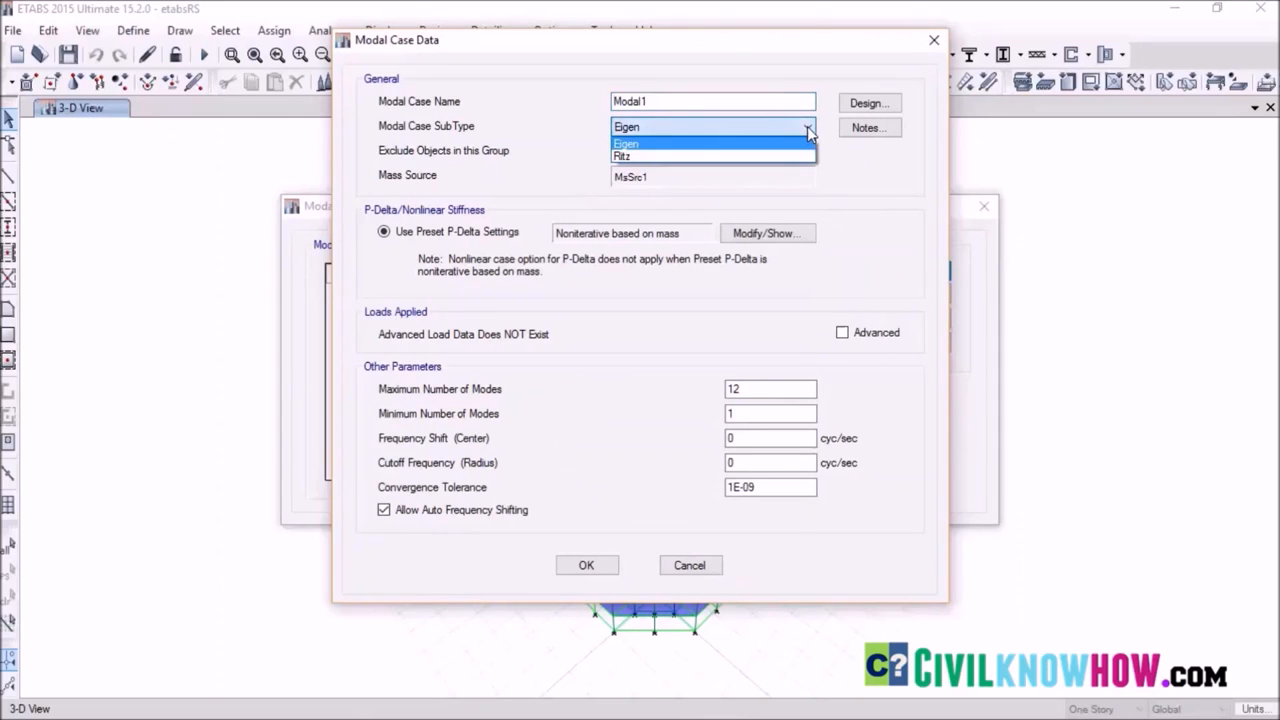
{"action": "left_click", "coordinate": [628, 145]}
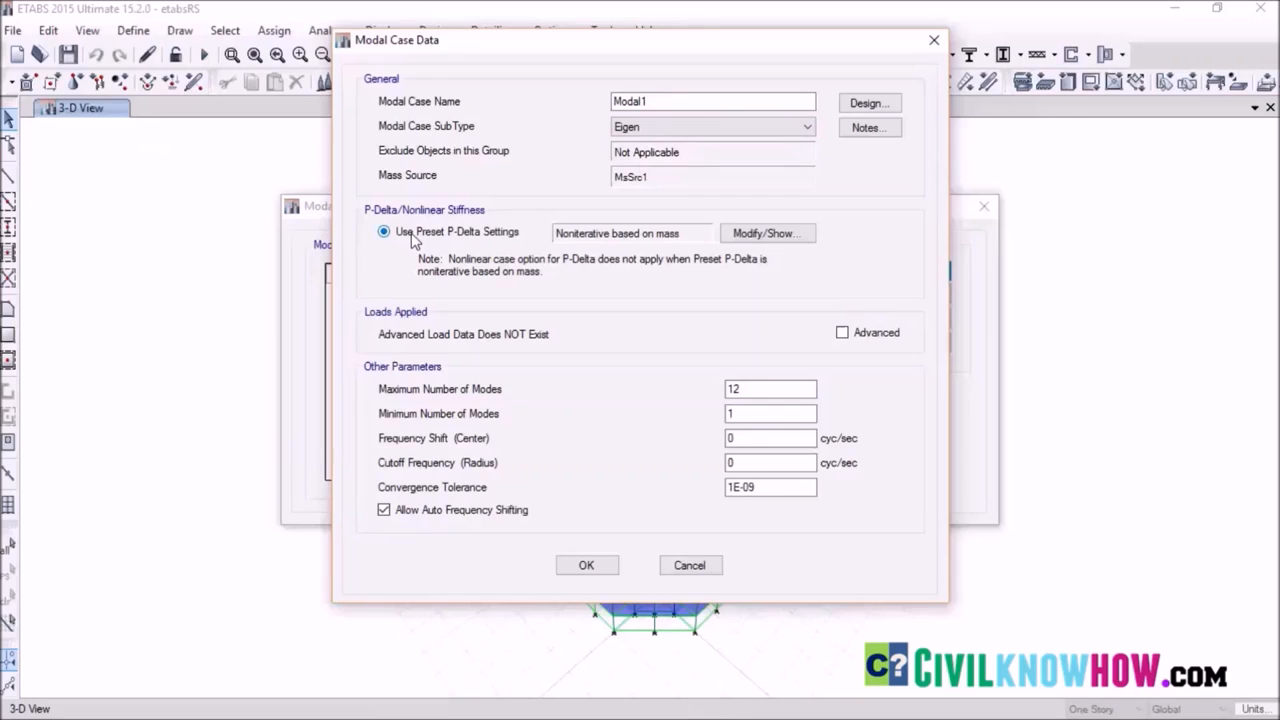
Keep the non-iterative mass-based P-Delta preset and a range of 1 to 12 modes, and save the modal case
{"action": "left_click", "coordinate": [755, 236]}
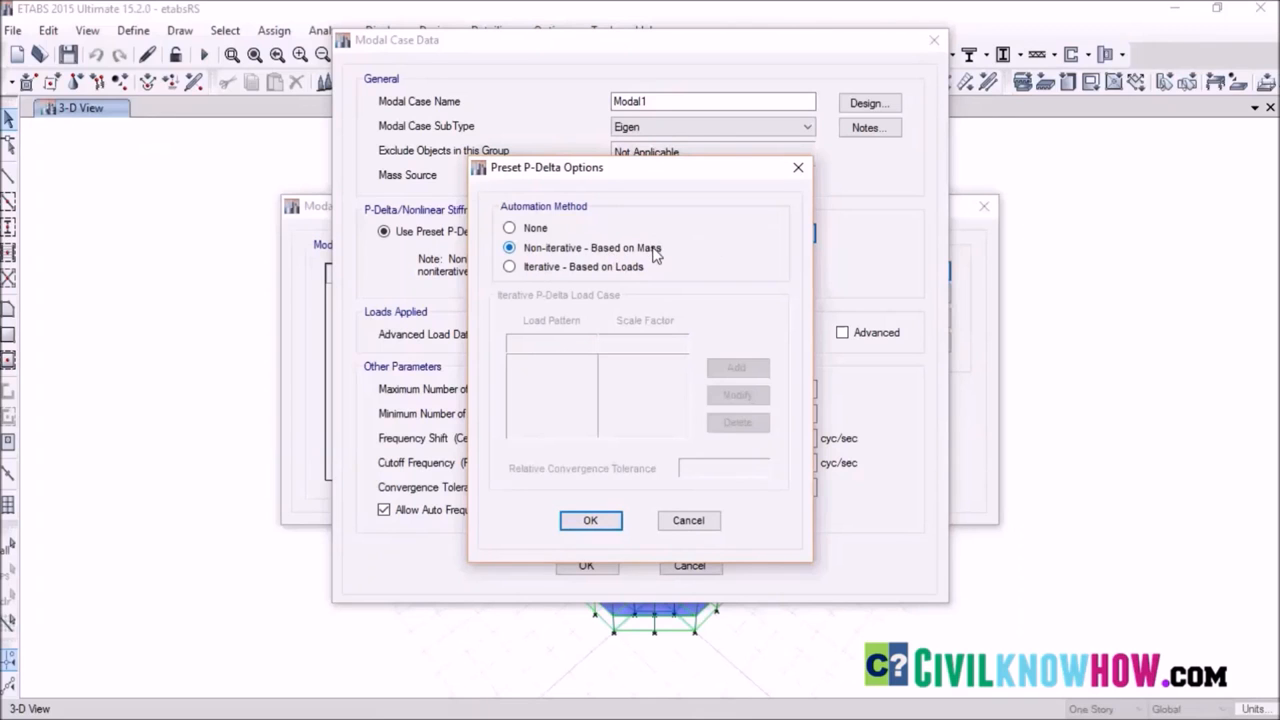
{"action": "left_click", "coordinate": [590, 520]}
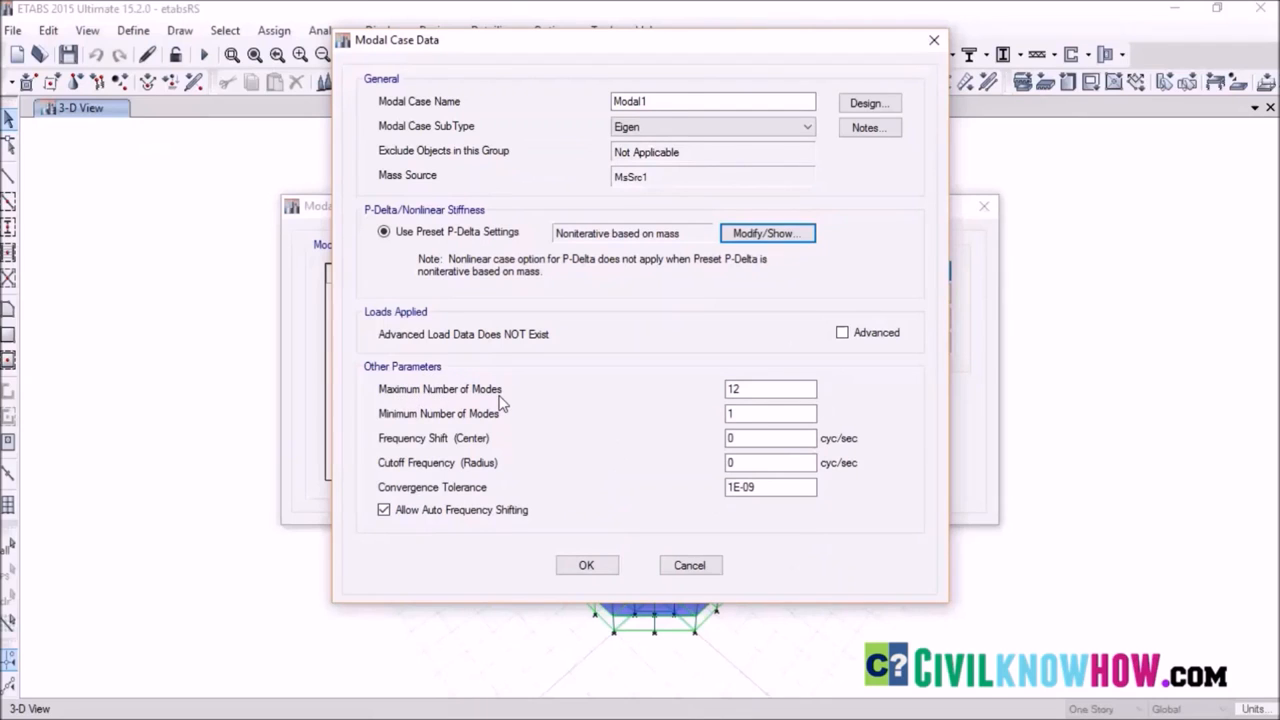
{"action": "left_click", "coordinate": [740, 388]}
{"action": "left_click", "coordinate": [739, 415]}
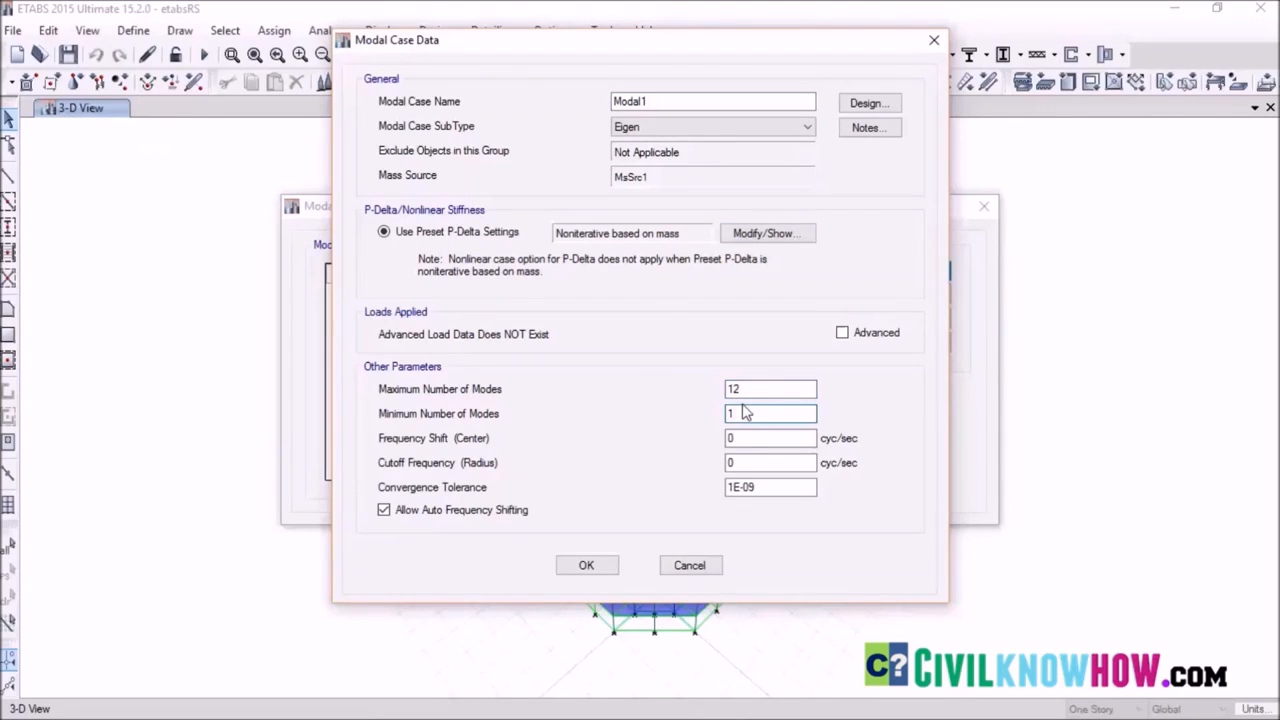
{"action": "left_click", "coordinate": [587, 566]}
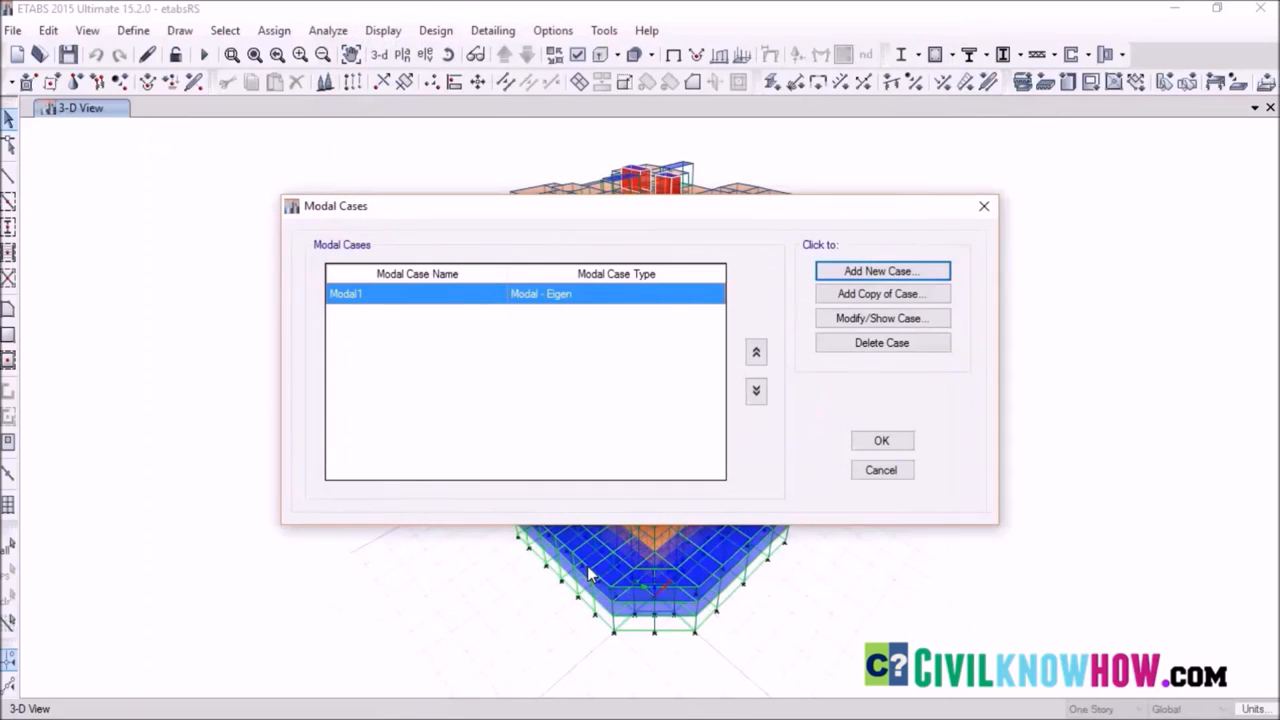
{"action": "left_click", "coordinate": [874, 443]}
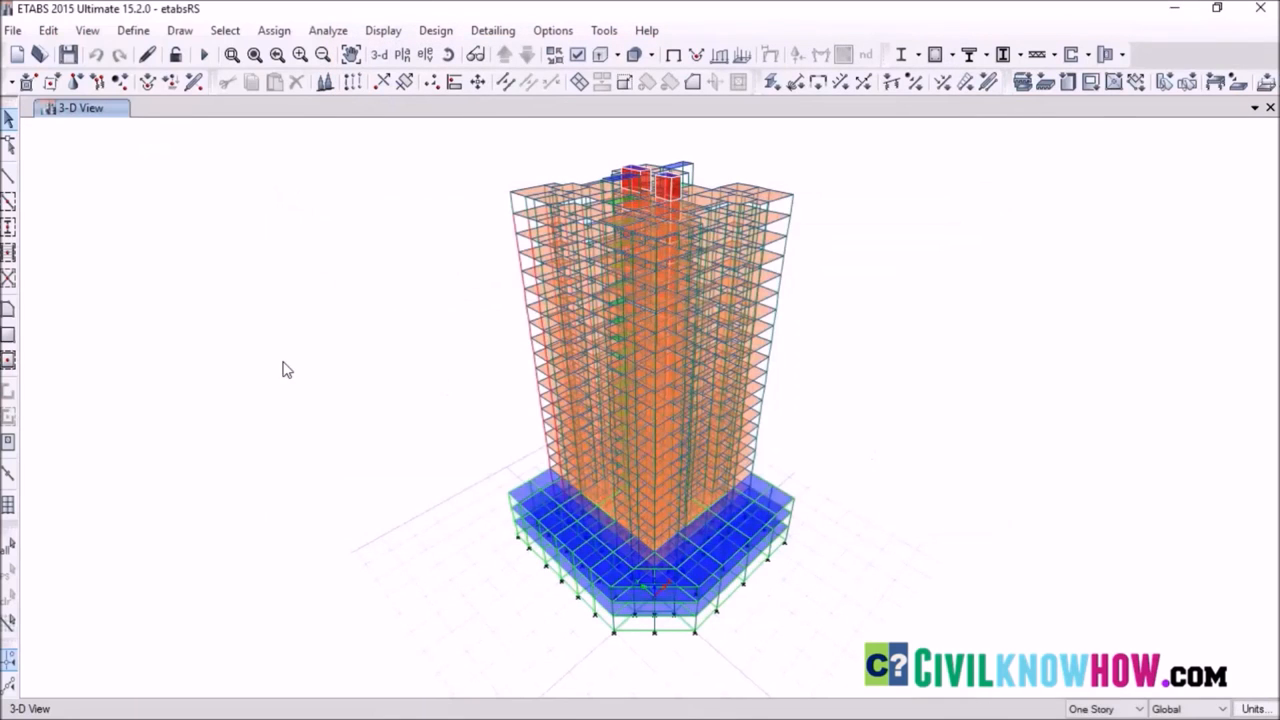
Add a new ASCE 7-10 response spectrum function named "Response spectrum"
{"action": "left_click", "coordinate": [135, 31]}
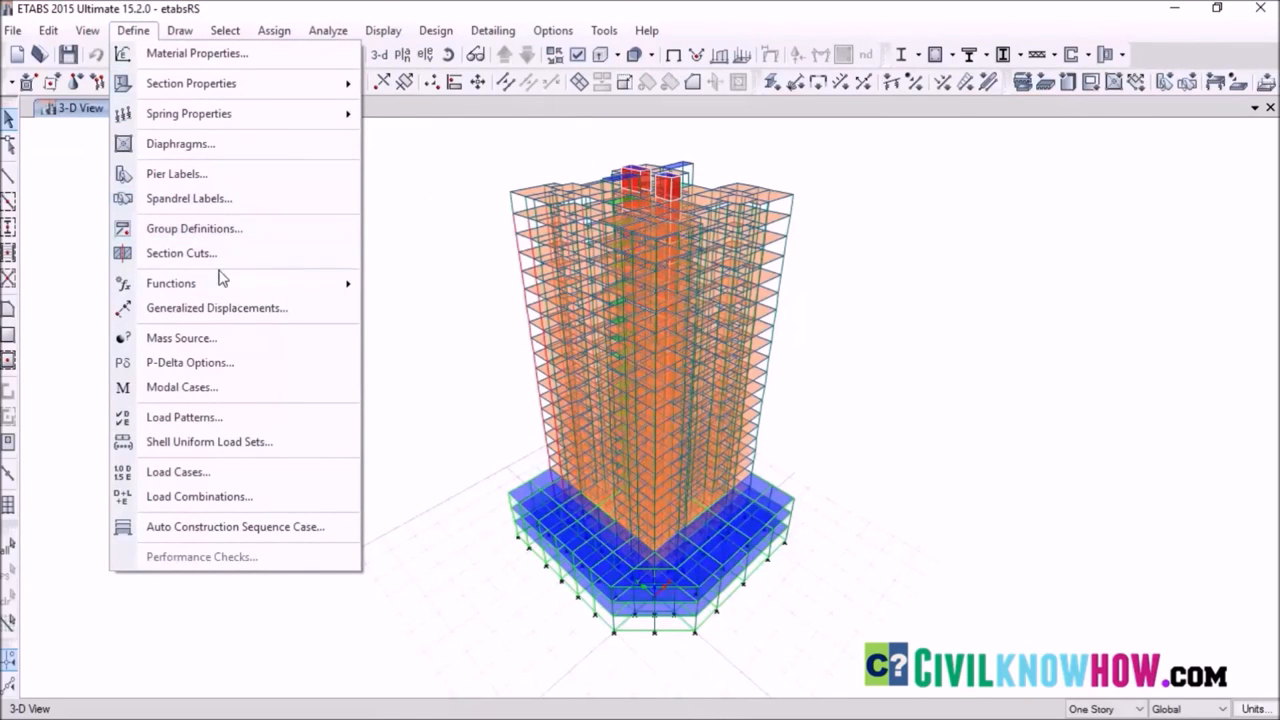
{"action": "mouse_move", "coordinate": [222, 285]}
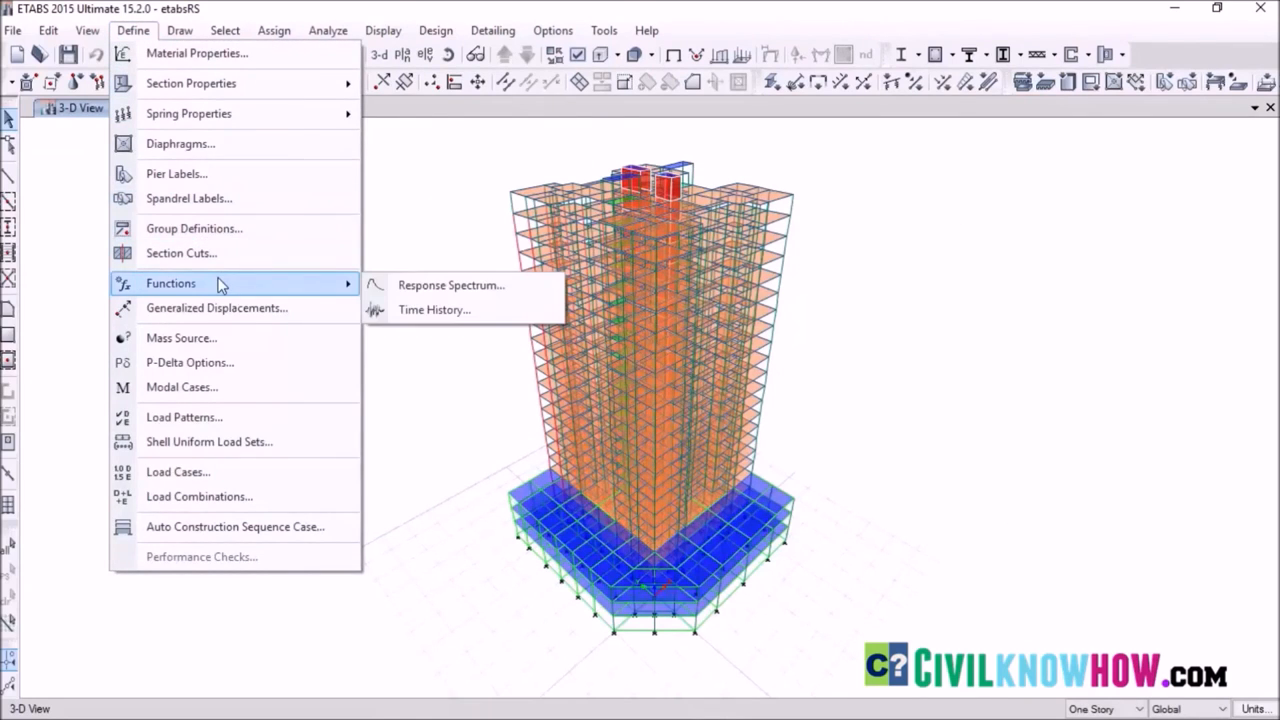
{"action": "left_click", "coordinate": [437, 286]}
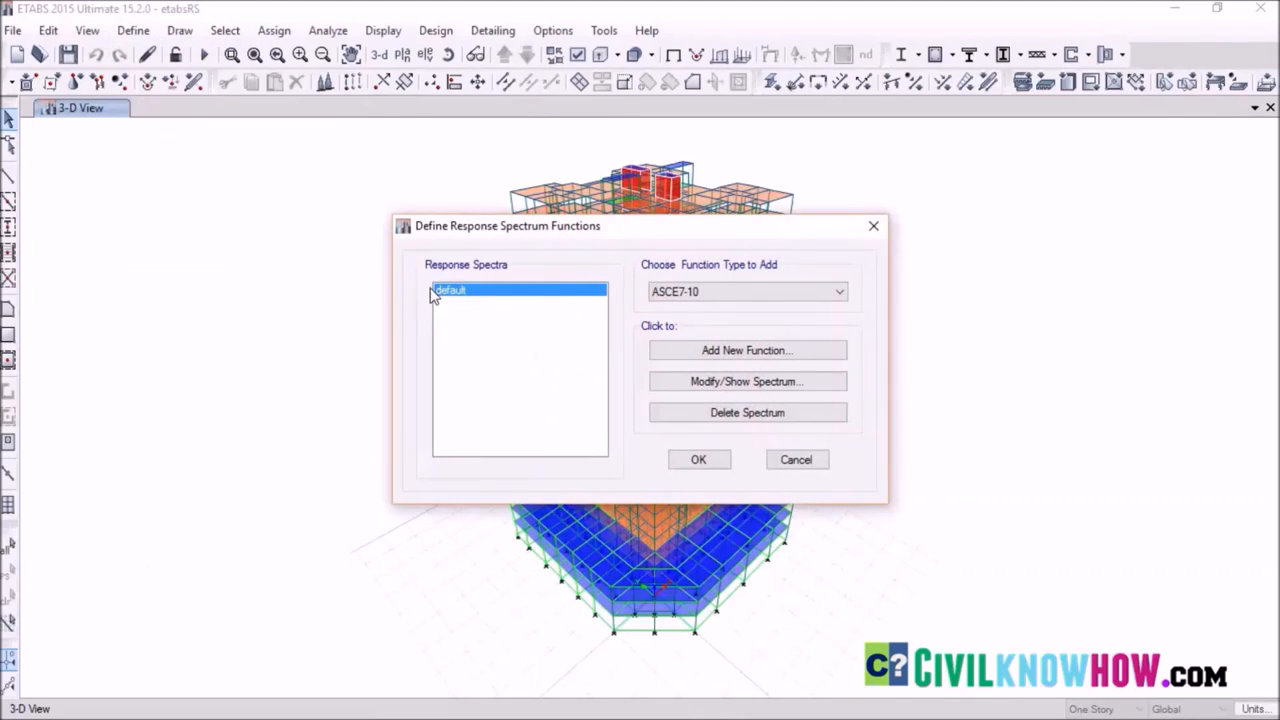
{"action": "left_click", "coordinate": [731, 351]}
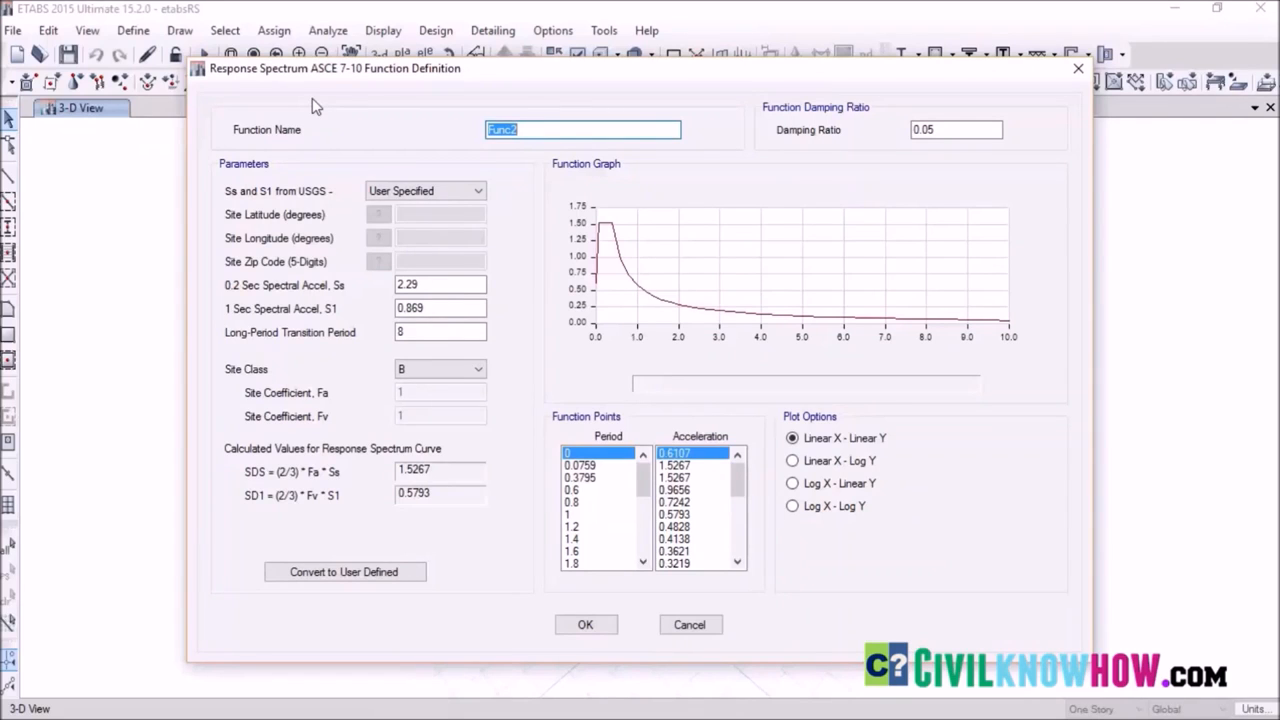
{"action": "left_click_drag", "start_coordinate": [527, 130], "coordinate": [474, 128]}
{"action": "type", "text": "Response spectrum"}
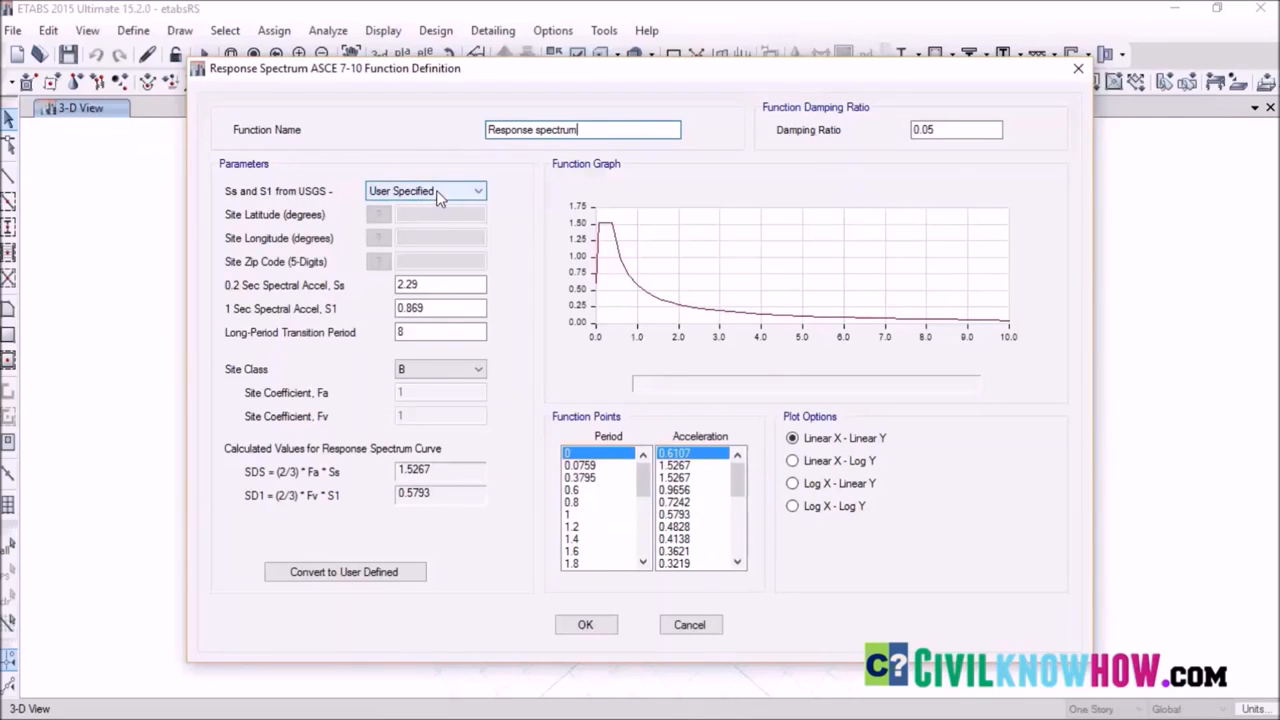
Set the spectrum's 0.2-second spectral acceleration Ss to 1.145 and 1-second acceleration S1 to 0.52
{"action": "left_click", "coordinate": [427, 285]}
{"action": "left_click_drag", "start_coordinate": [427, 285], "coordinate": [368, 290]}
{"action": "type", "text": "1.145"}
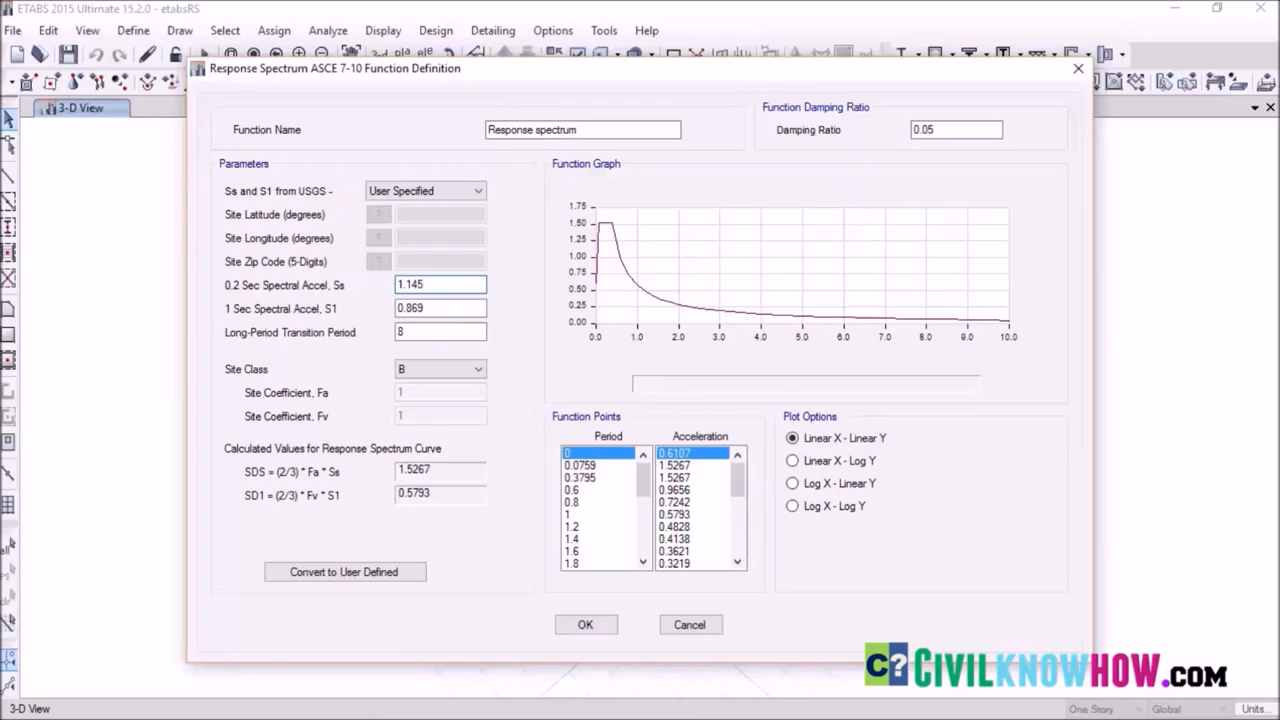
{"action": "key", "text": "Tab"}
{"action": "key", "text": "BackSpace"}
{"action": "type", "text": "0.52"}
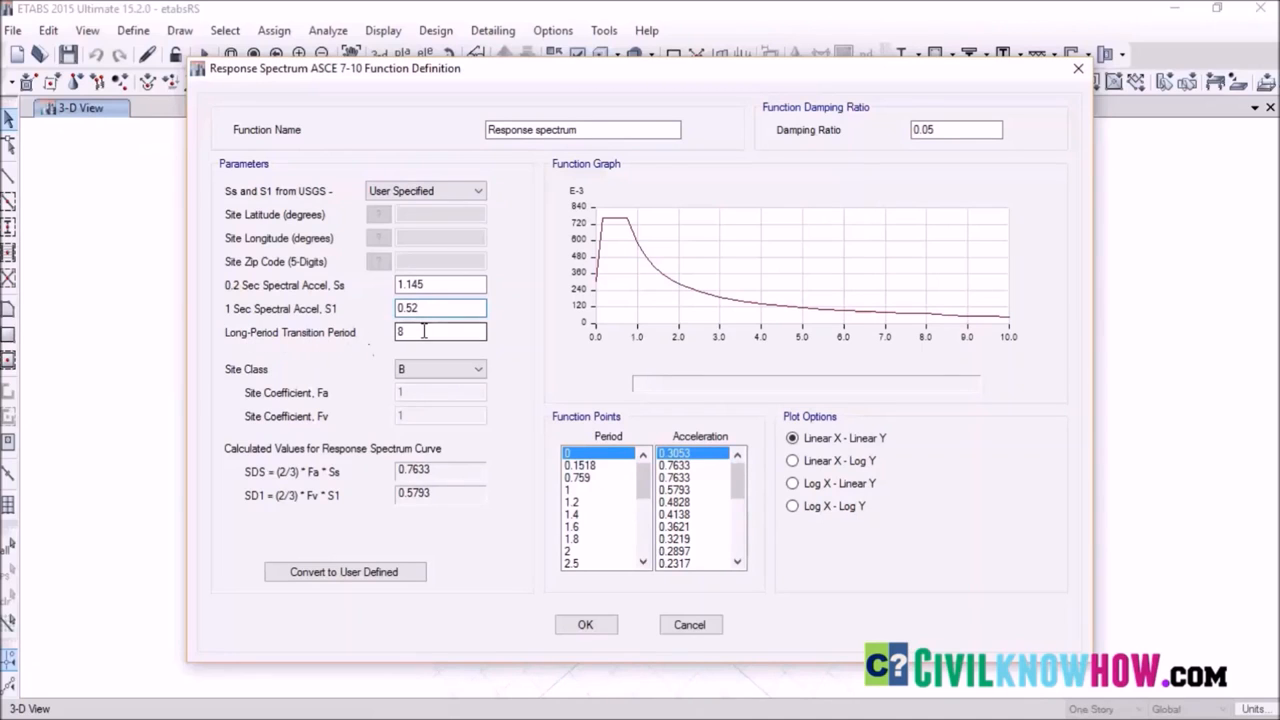
Set the spectrum's site class to D and save the response spectrum function
{"action": "left_click", "coordinate": [482, 370]}
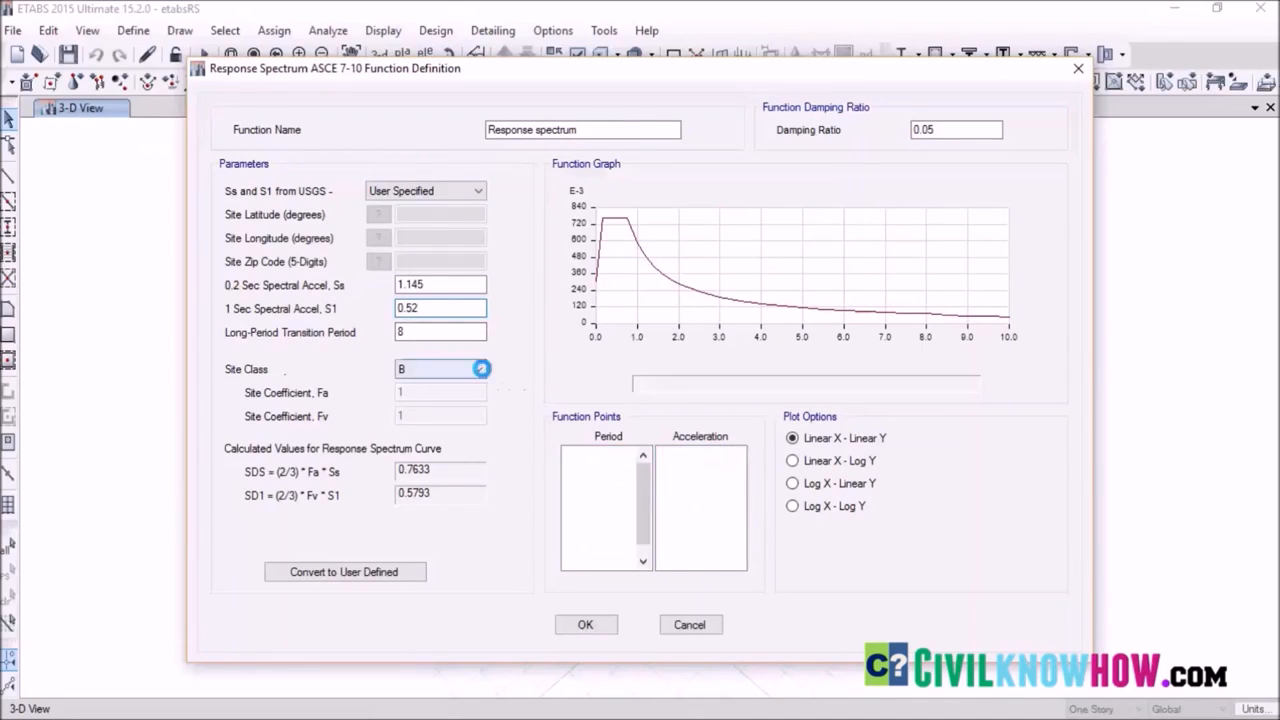
{"action": "left_click", "coordinate": [432, 422]}
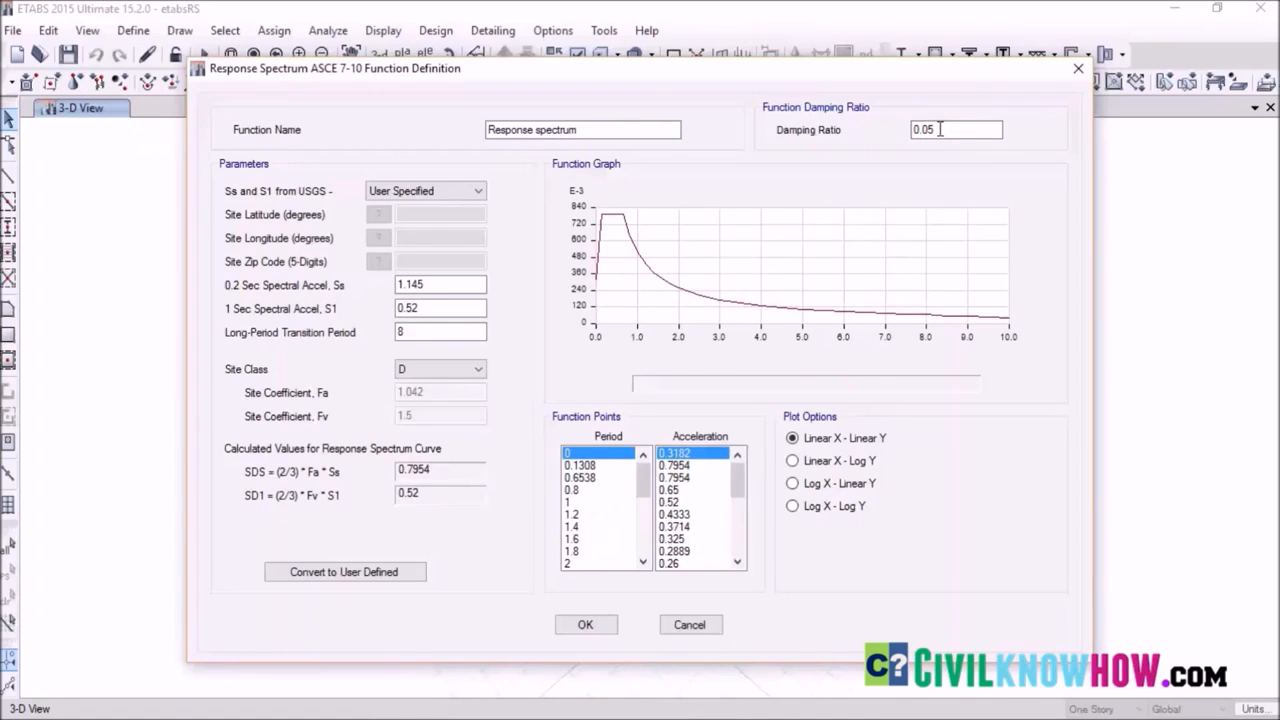
{"action": "left_click", "coordinate": [586, 627]}
{"action": "left_click", "coordinate": [587, 625]}
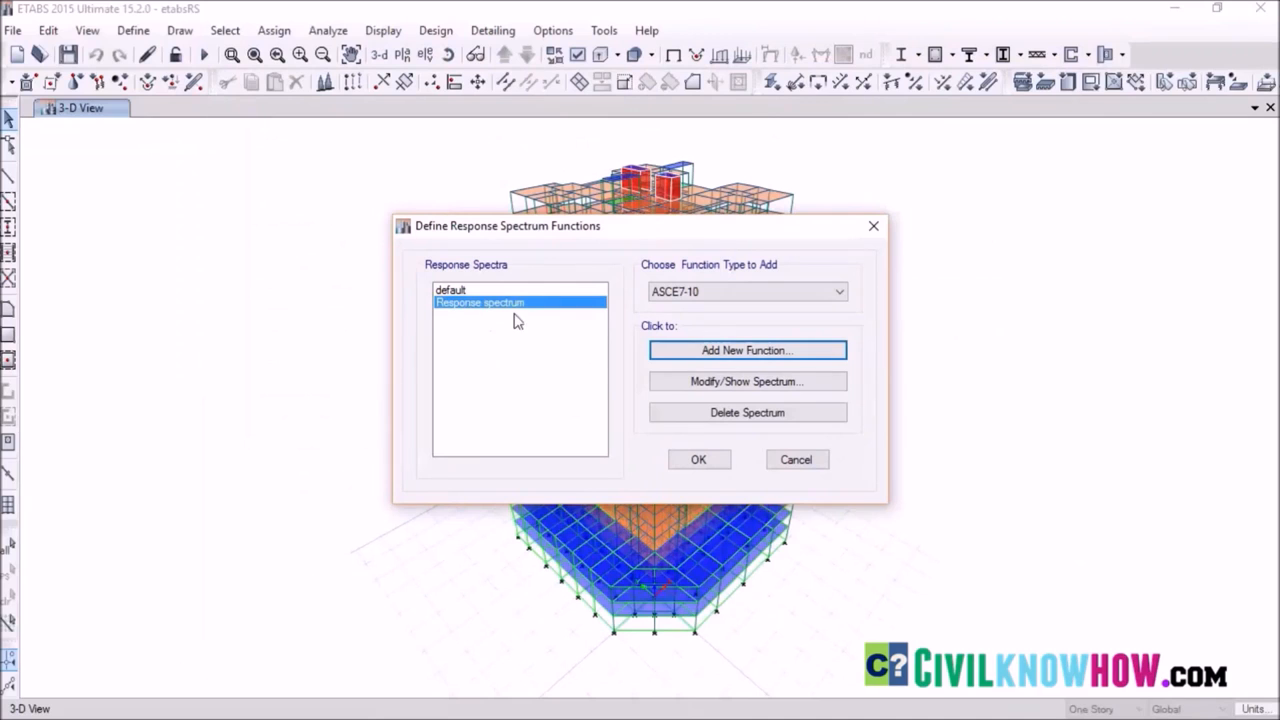
{"action": "left_click", "coordinate": [697, 459]}
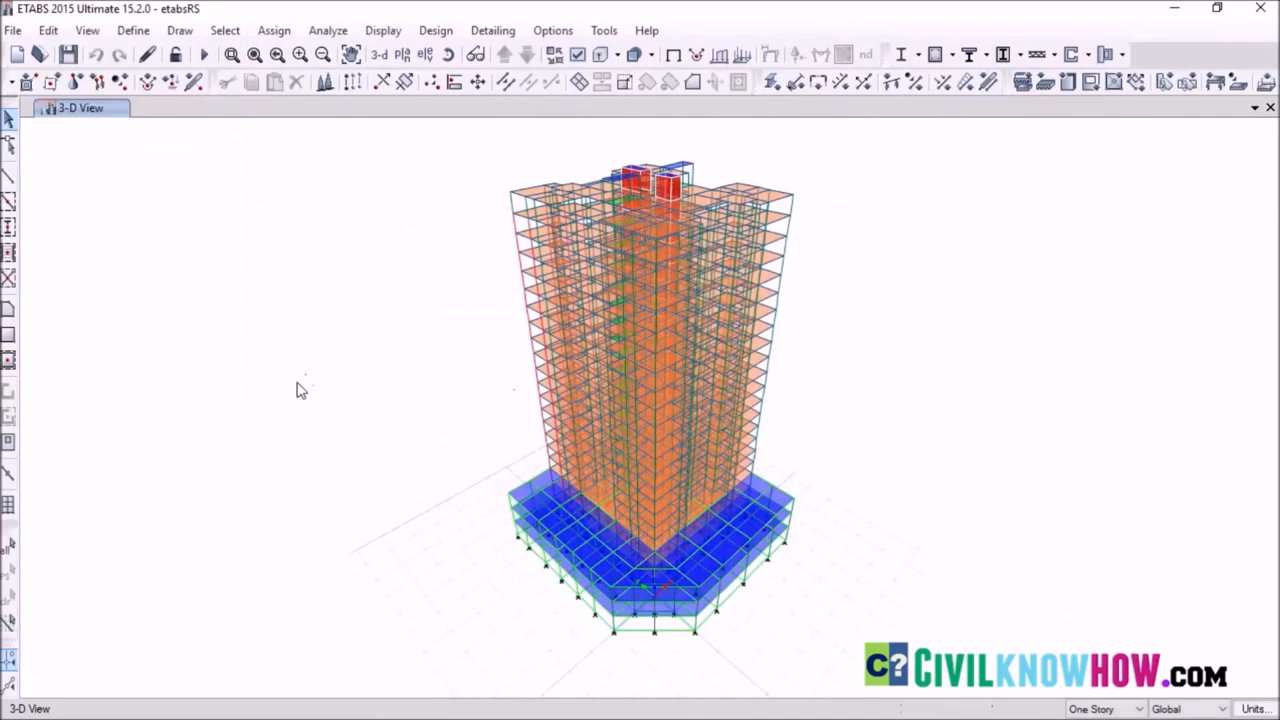
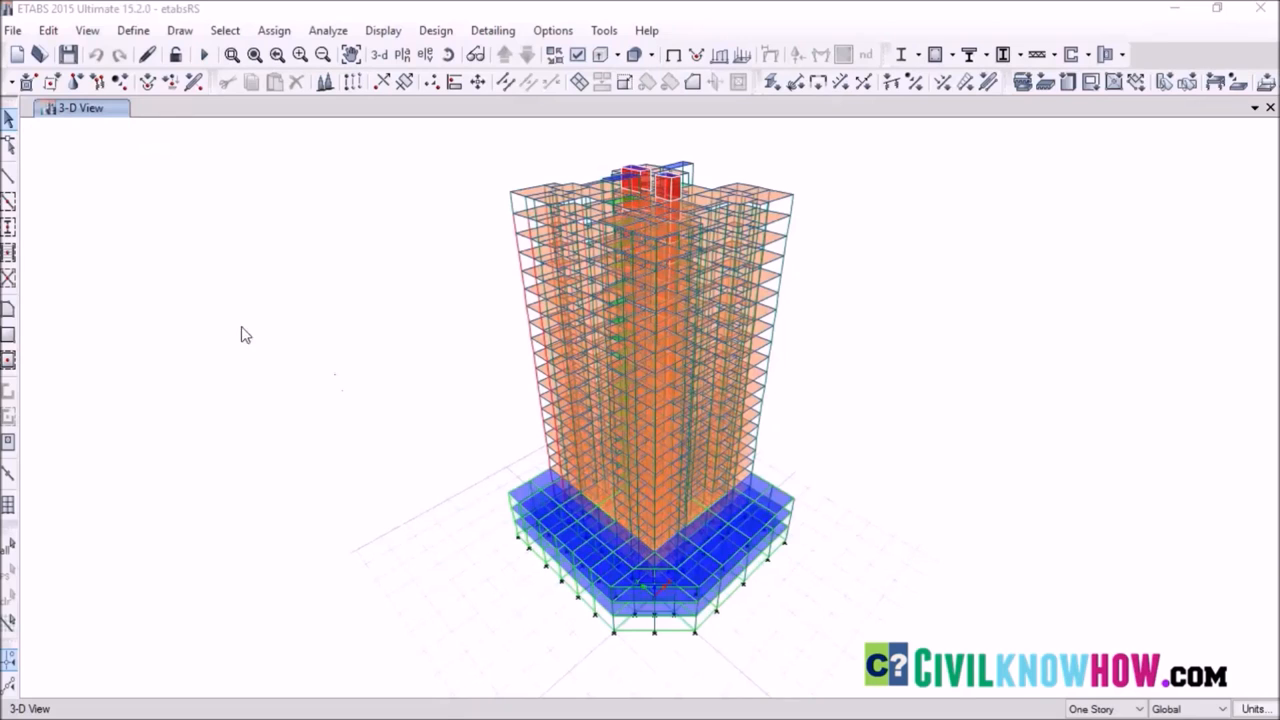
Add a new load case named RS with the type Response Spectrum
{"action": "left_click", "coordinate": [134, 32]}
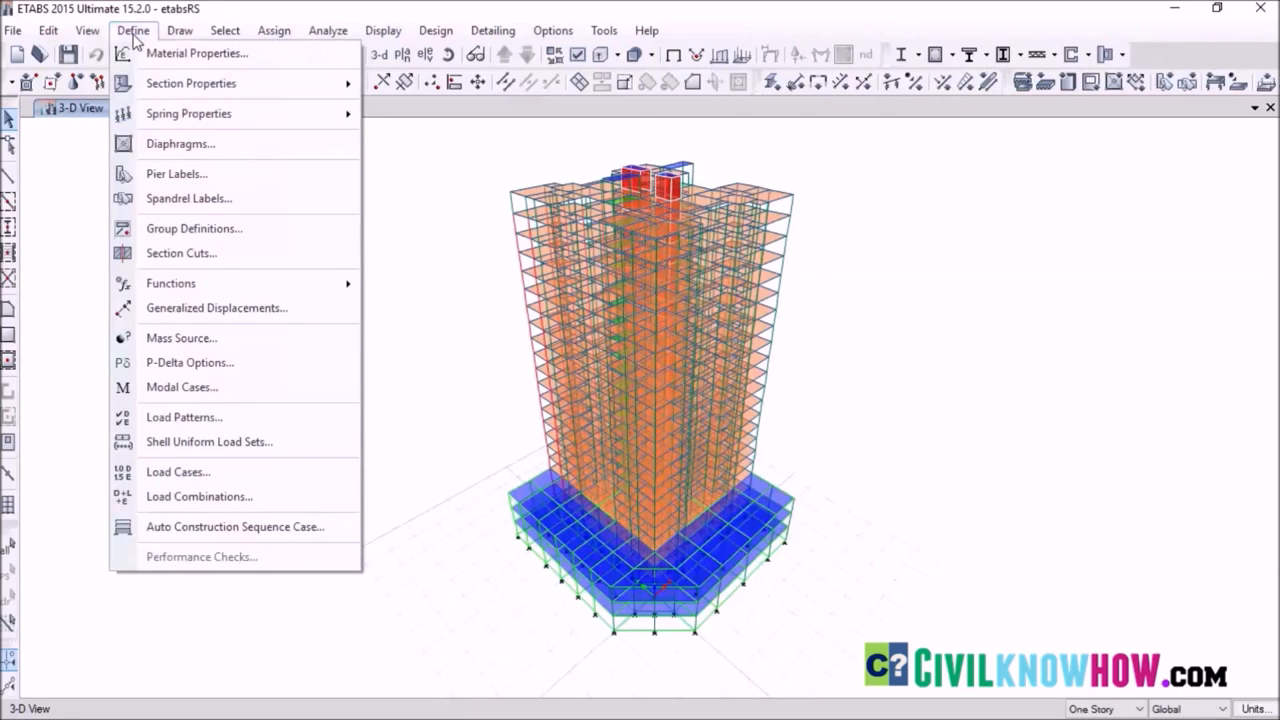
{"action": "left_click", "coordinate": [193, 473]}
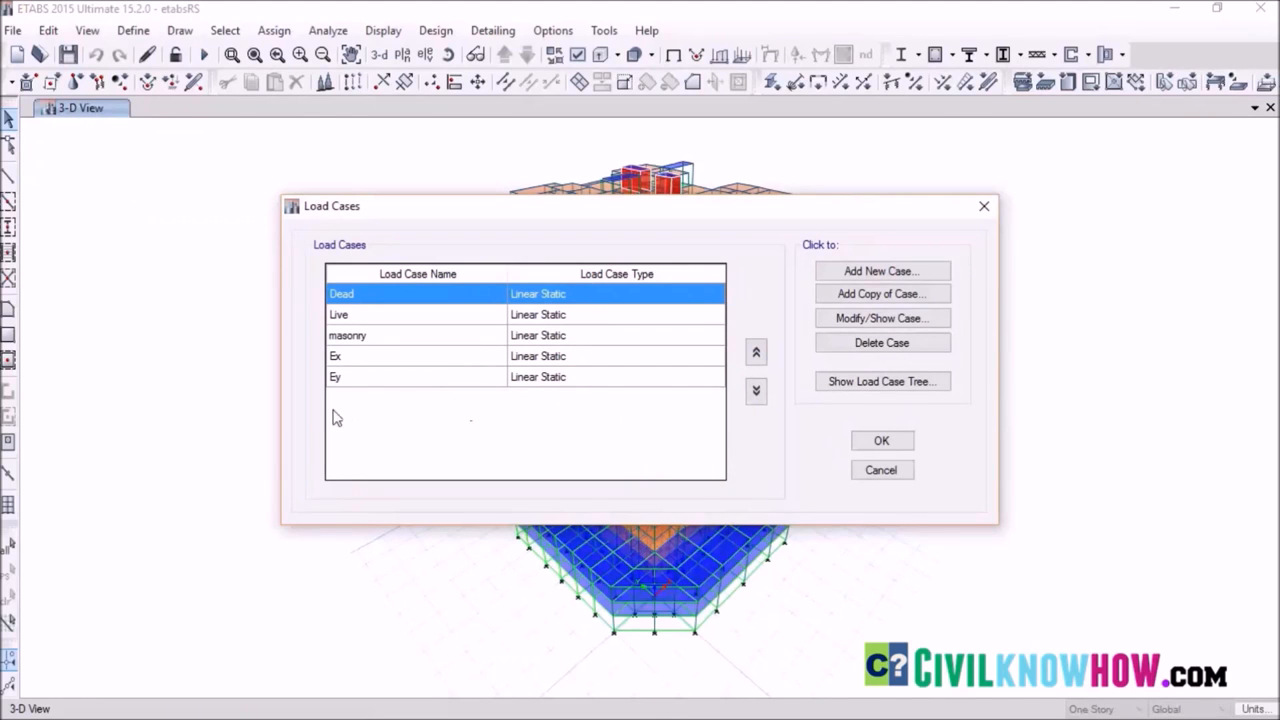
{"action": "left_click", "coordinate": [872, 277]}
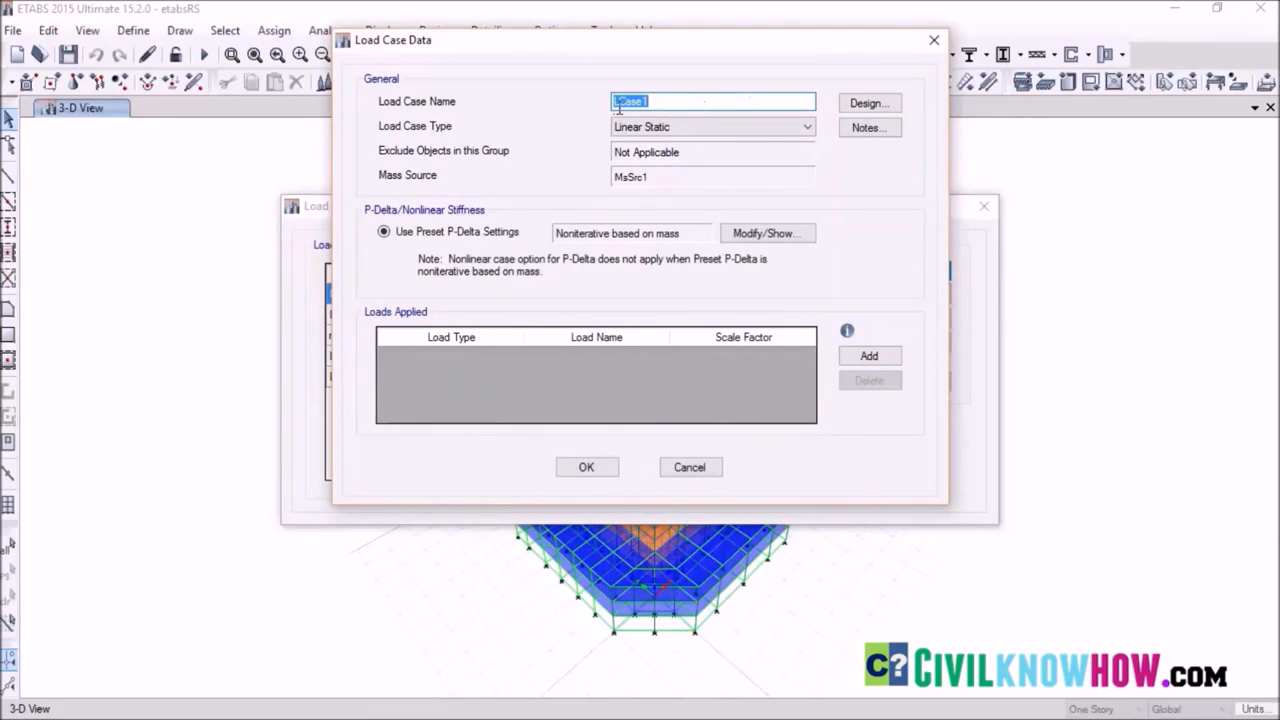
{"action": "key", "text": "BackSpace"}
{"action": "type", "text": "RS"}
{"action": "left_click", "coordinate": [808, 128]}
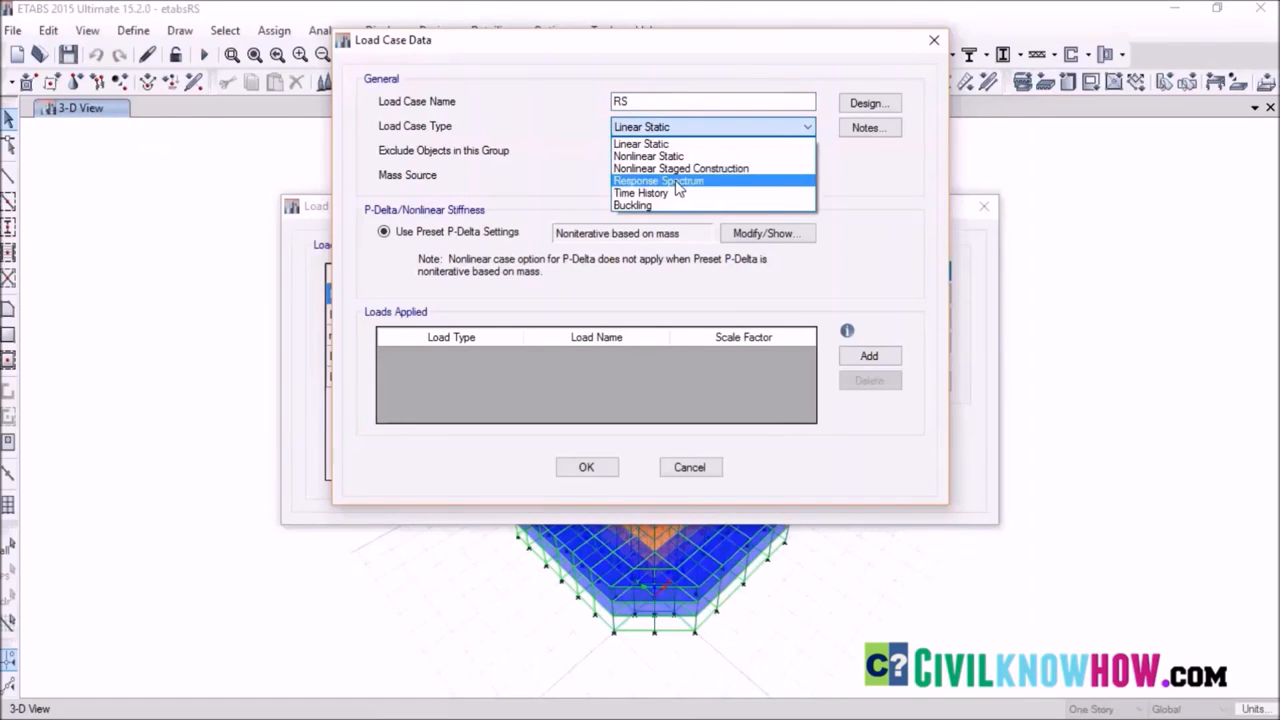
{"action": "left_click", "coordinate": [675, 182]}
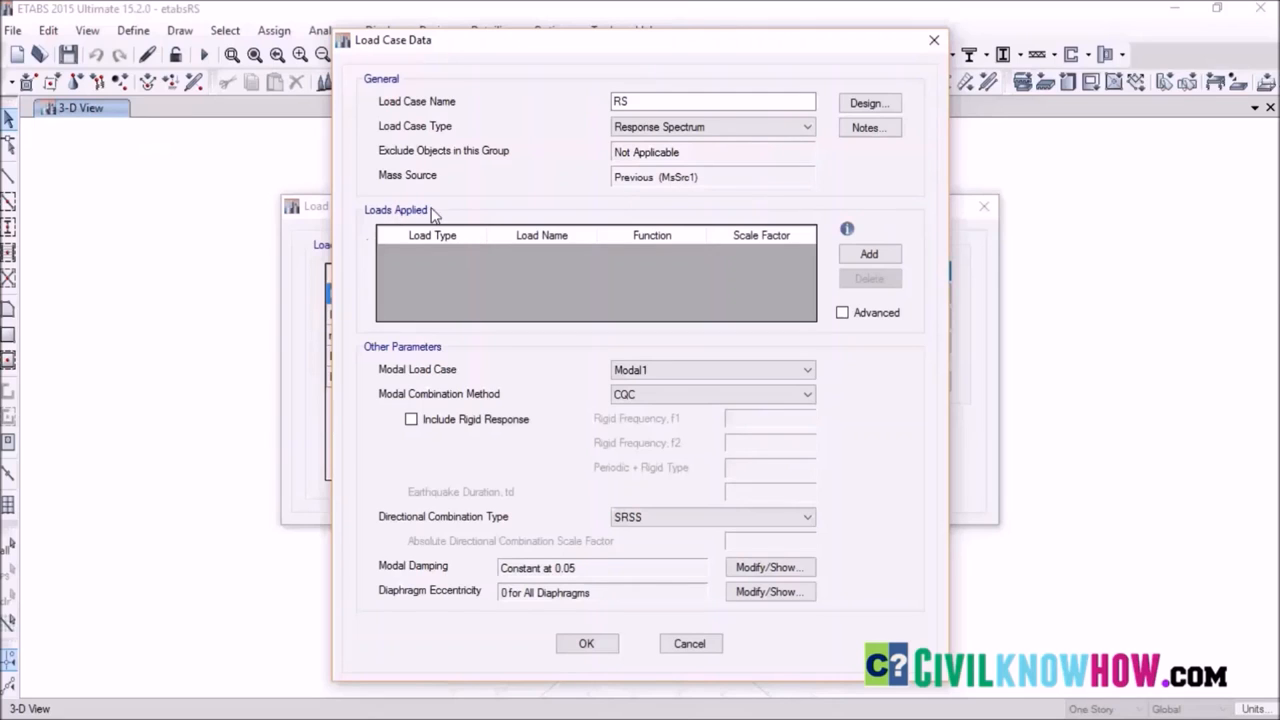
Add two acceleration loads to the RS load case, one for direction U1 and one for direction U2
{"action": "left_click", "coordinate": [869, 255]}
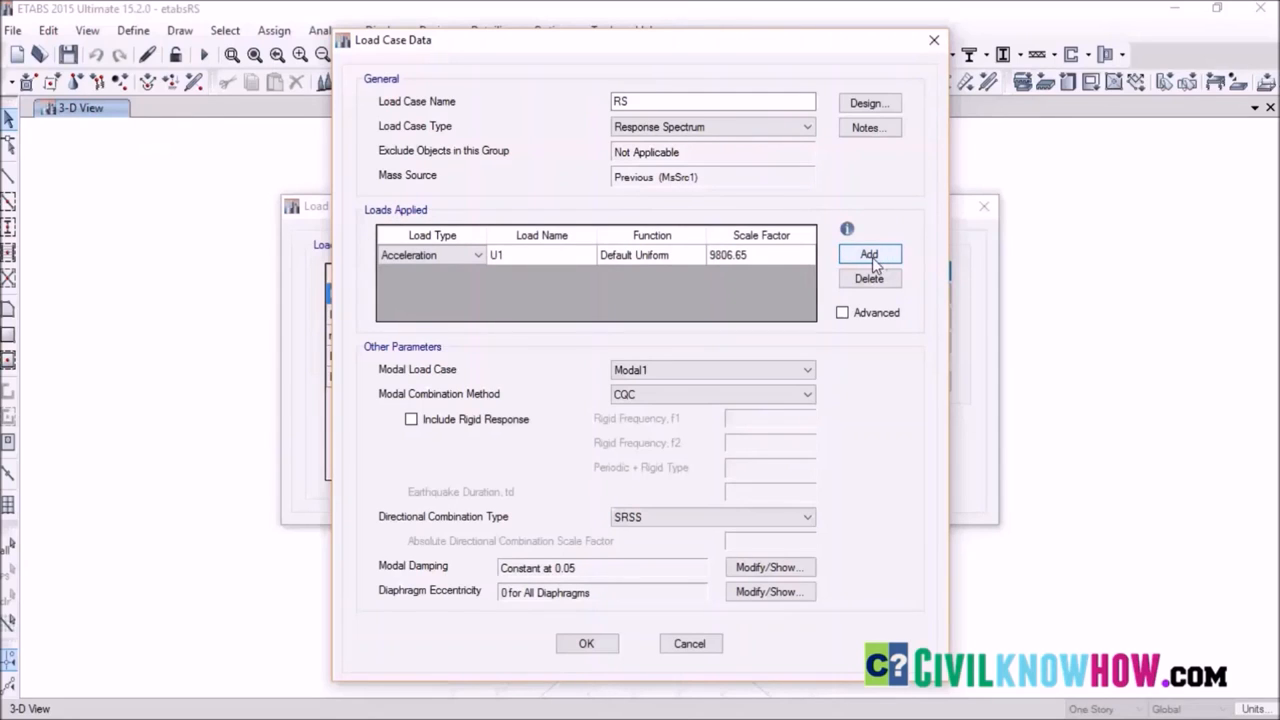
{"action": "left_click", "coordinate": [872, 256]}
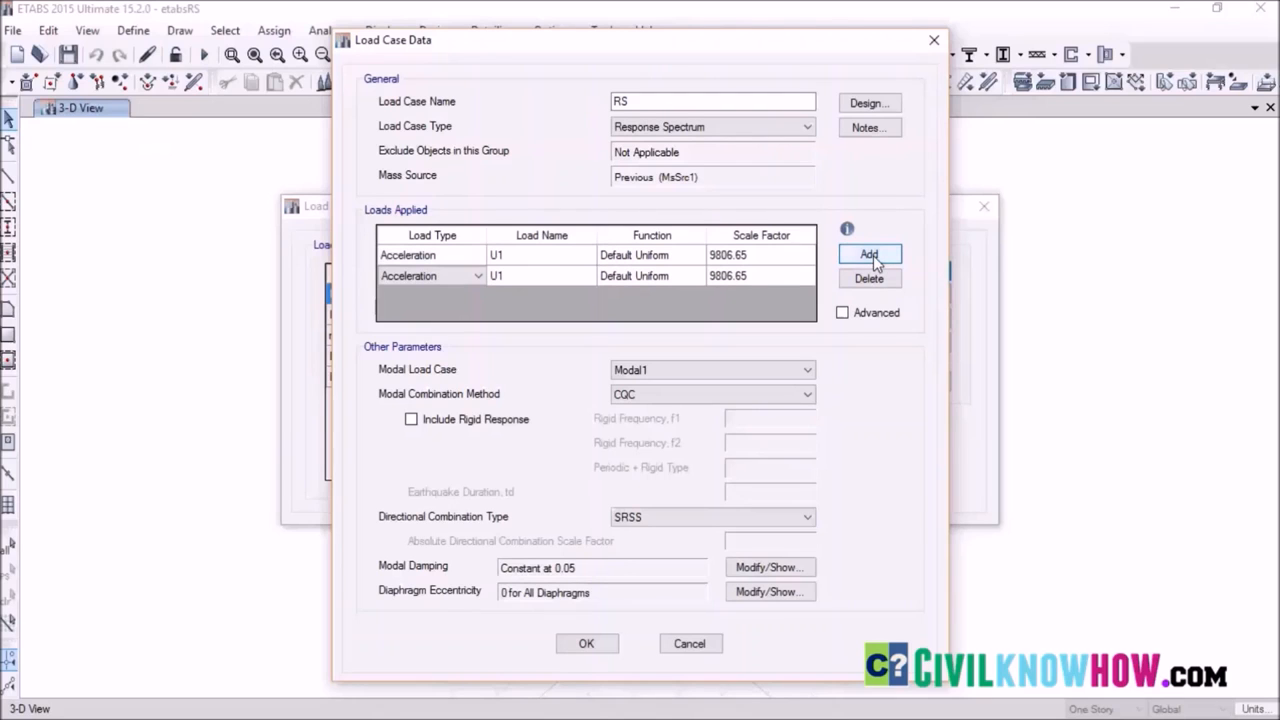
{"action": "left_click", "coordinate": [520, 275]}
{"action": "left_click", "coordinate": [589, 275]}
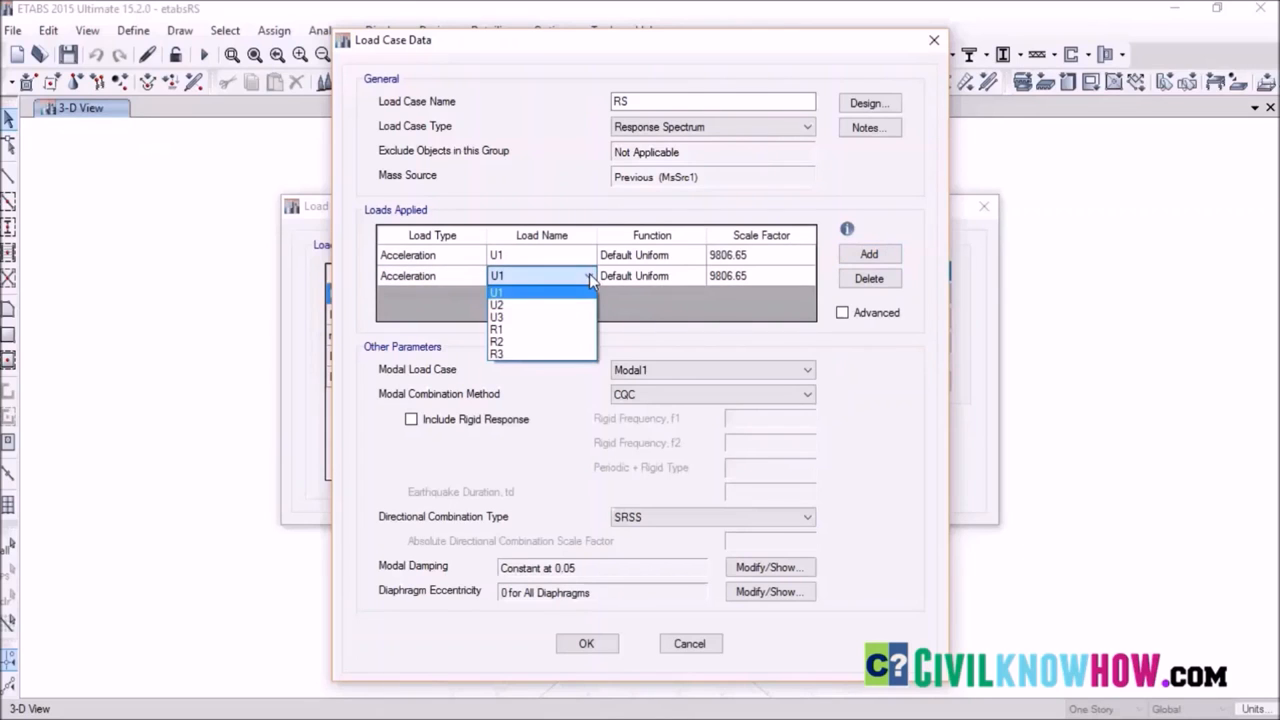
{"action": "left_click", "coordinate": [518, 305]}
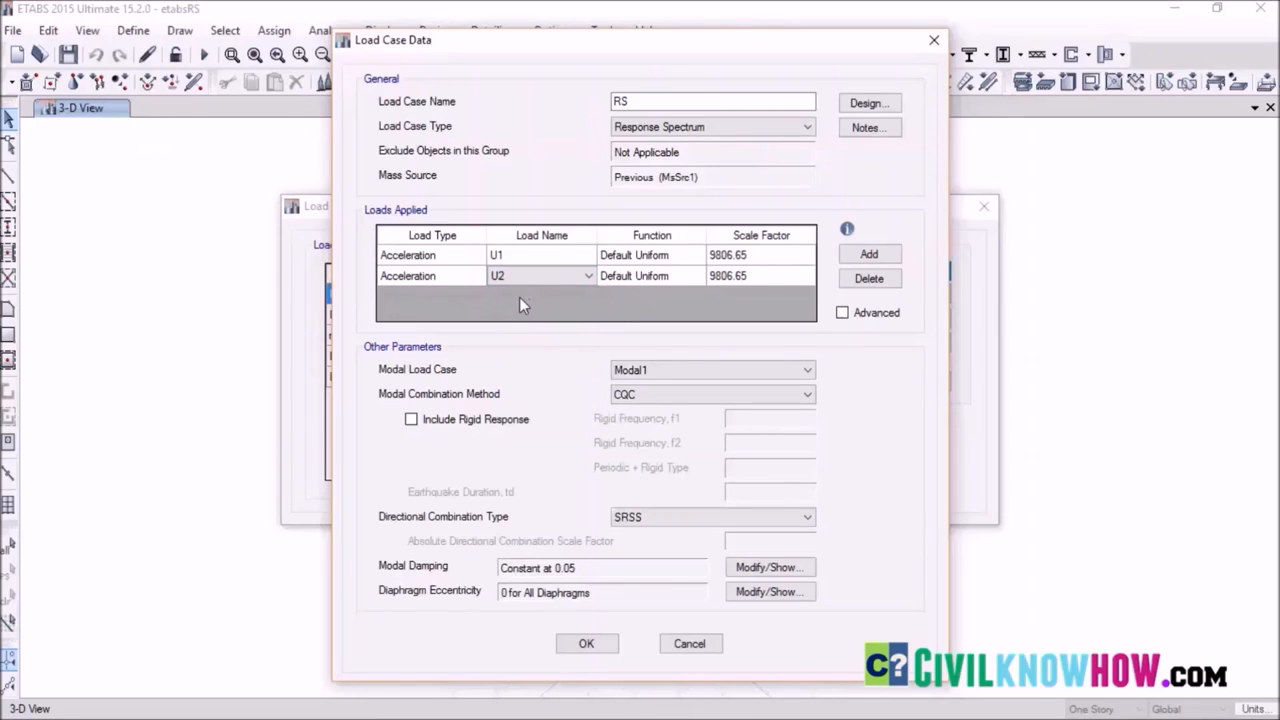
Assign the "Response spectrum" function to both the U1 and U2 acceleration loads
{"action": "left_click", "coordinate": [648, 257]}
{"action": "left_click", "coordinate": [697, 256]}
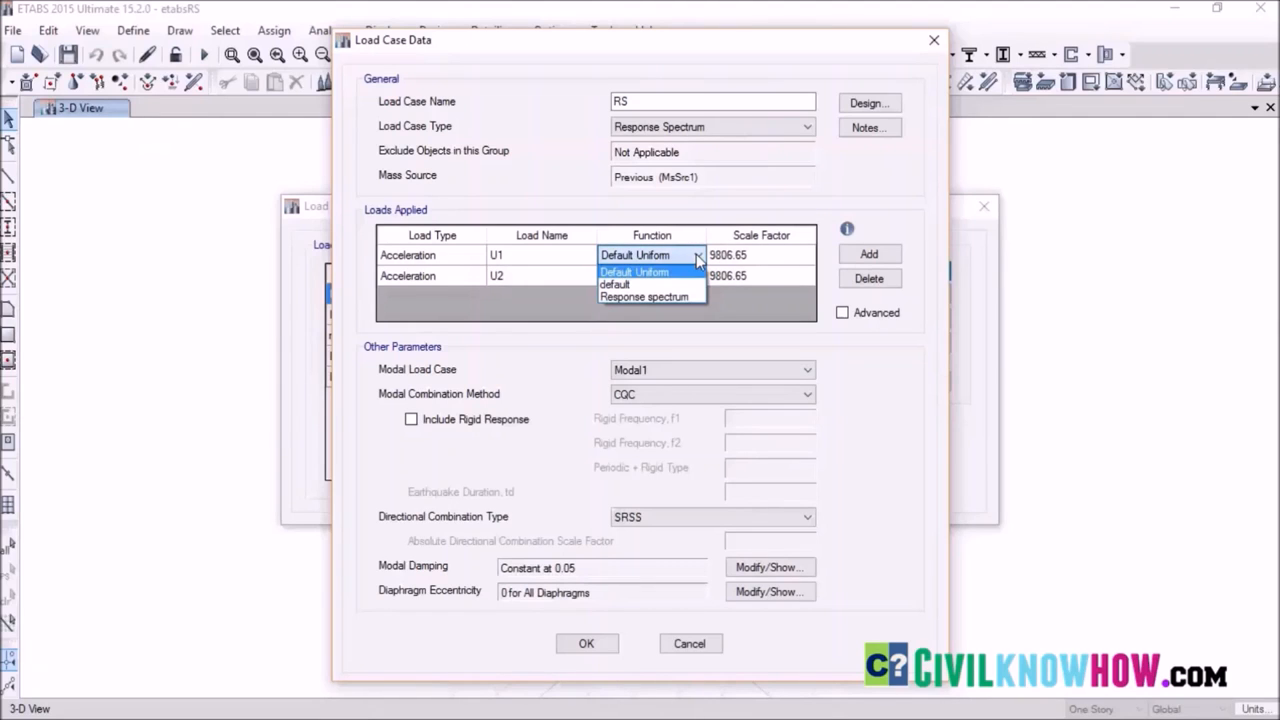
{"action": "left_click", "coordinate": [675, 297]}
{"action": "left_click", "coordinate": [677, 278]}
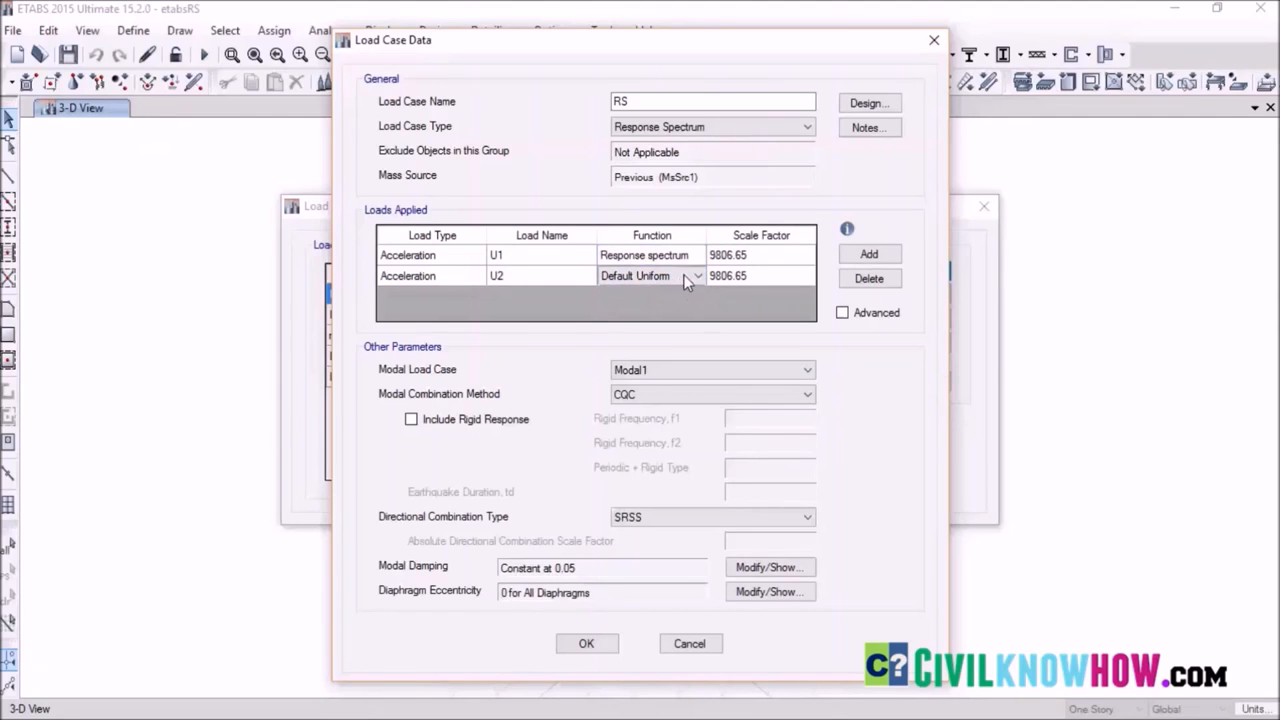
{"action": "left_click", "coordinate": [697, 276]}
{"action": "left_click", "coordinate": [665, 318]}
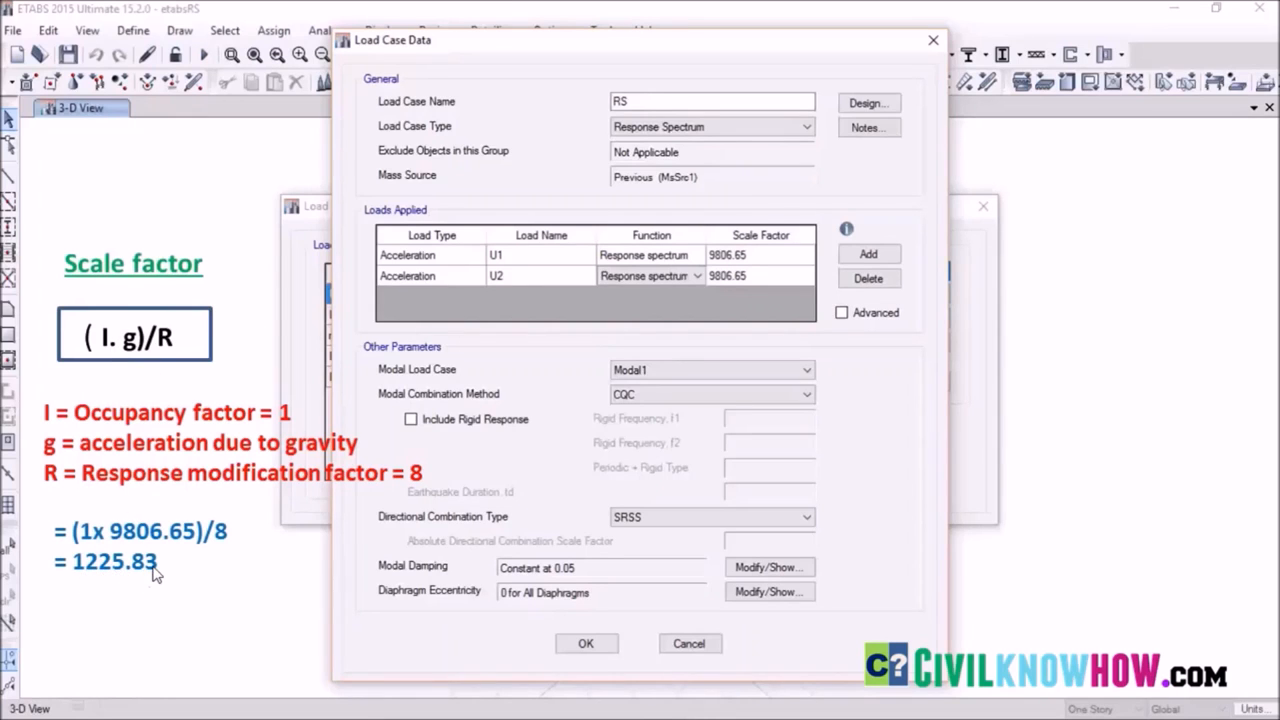
Set the scale factor of the U1 acceleration load to 1225.83
{"action": "double_click", "coordinate": [722, 256]}
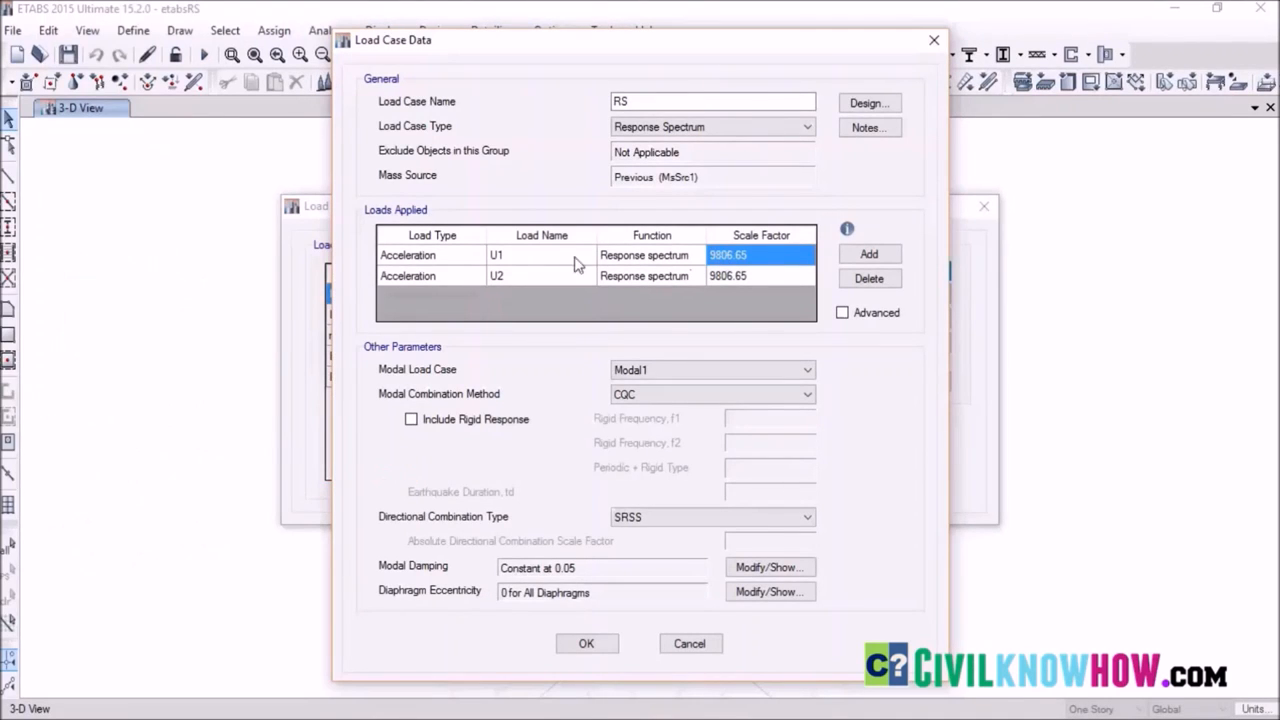
{"action": "left_click", "coordinate": [748, 255]}
{"action": "key", "text": "BackSpace"}
{"action": "key", "text": "BackSpace"}
{"action": "key", "text": "BackSpace"}
{"action": "key", "text": "BackSpace"}
{"action": "key", "text": "BackSpace"}
{"action": "key", "text": "BackSpace"}
{"action": "type", "text": "1225.83"}
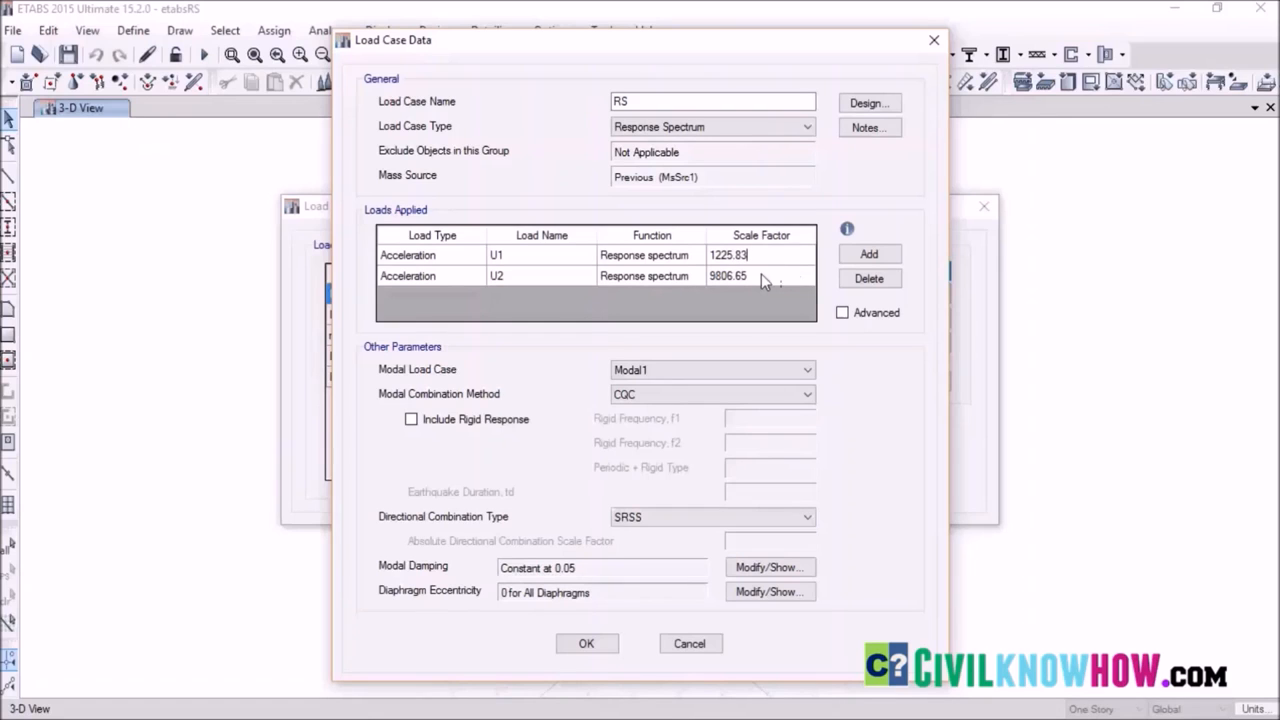
Set the scale factor of the U2 acceleration load to 1225.83
{"action": "left_click", "coordinate": [760, 273]}
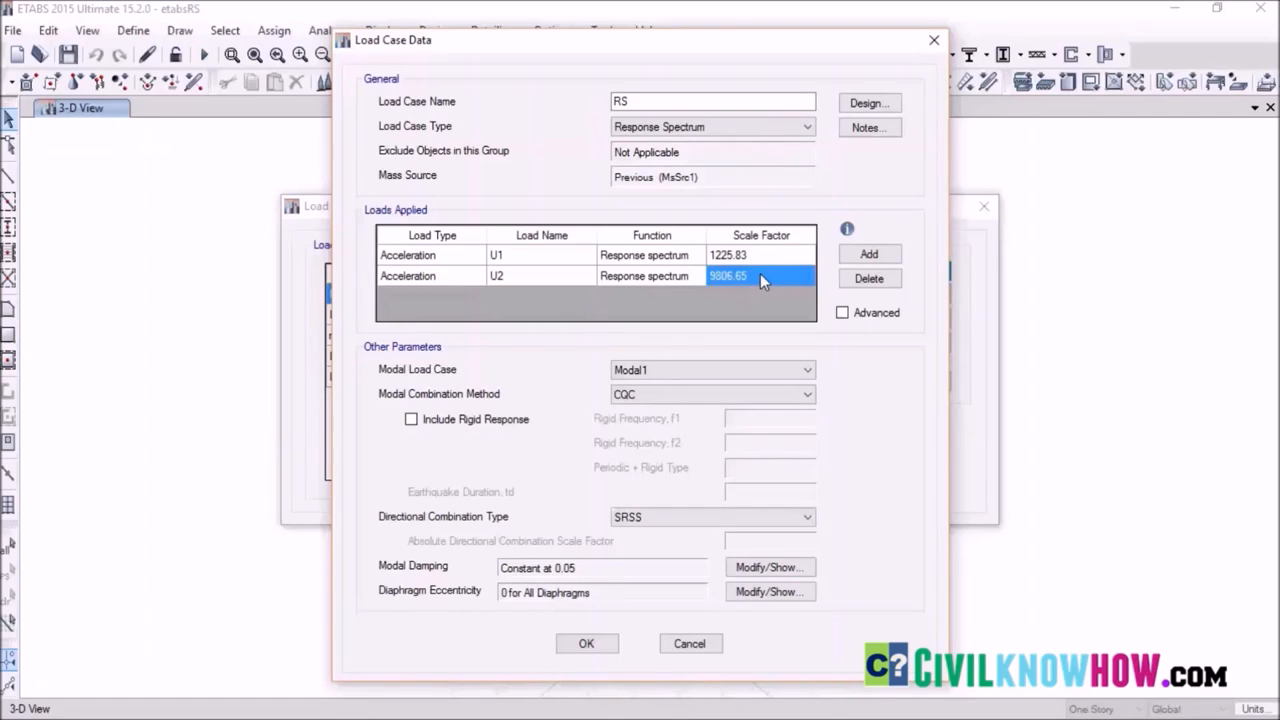
{"action": "left_click", "coordinate": [760, 273]}
{"action": "key", "text": "BackSpace"}
{"action": "key", "text": "BackSpace"}
{"action": "key", "text": "BackSpace"}
{"action": "key", "text": "BackSpace"}
{"action": "key", "text": "BackSpace"}
{"action": "type", "text": "1225.83"}
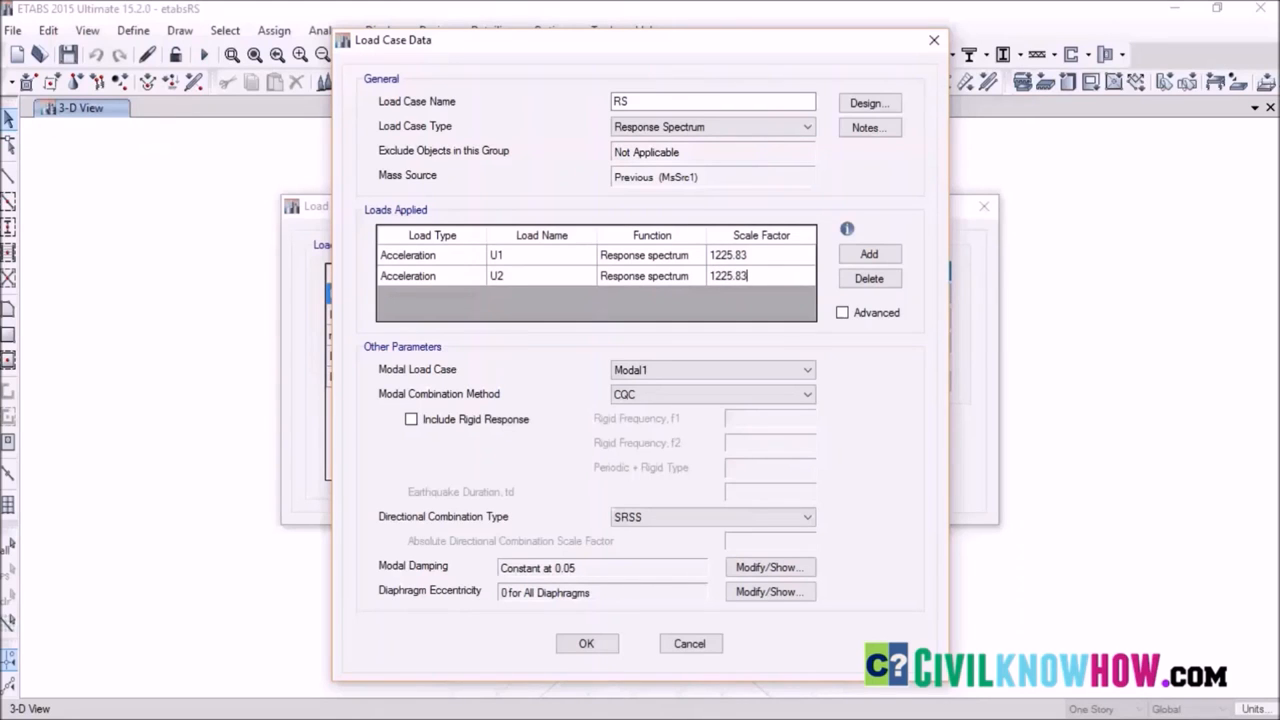
Check the coordinate system and angle of the applied loads in the advanced settings, then hide the advanced settings again
{"action": "left_click", "coordinate": [843, 313]}
{"action": "left_click_drag", "start_coordinate": [655, 318], "coordinate": [800, 312]}
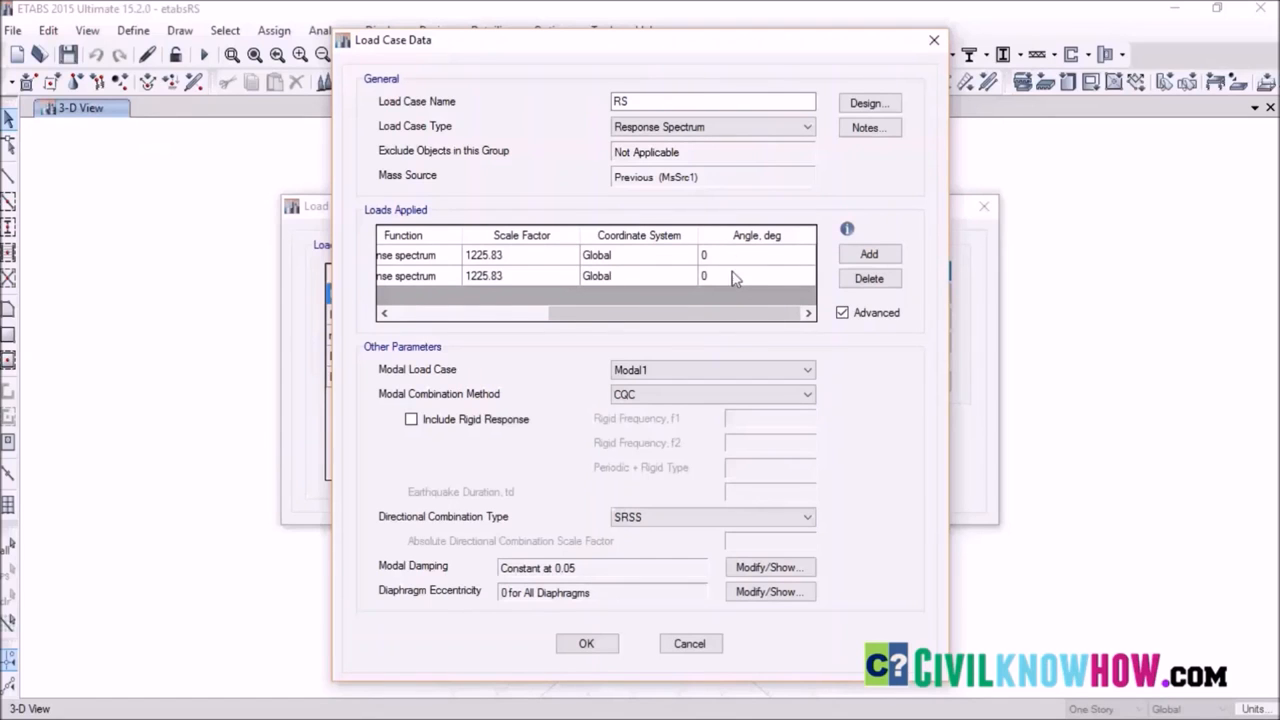
{"action": "left_click", "coordinate": [843, 313]}
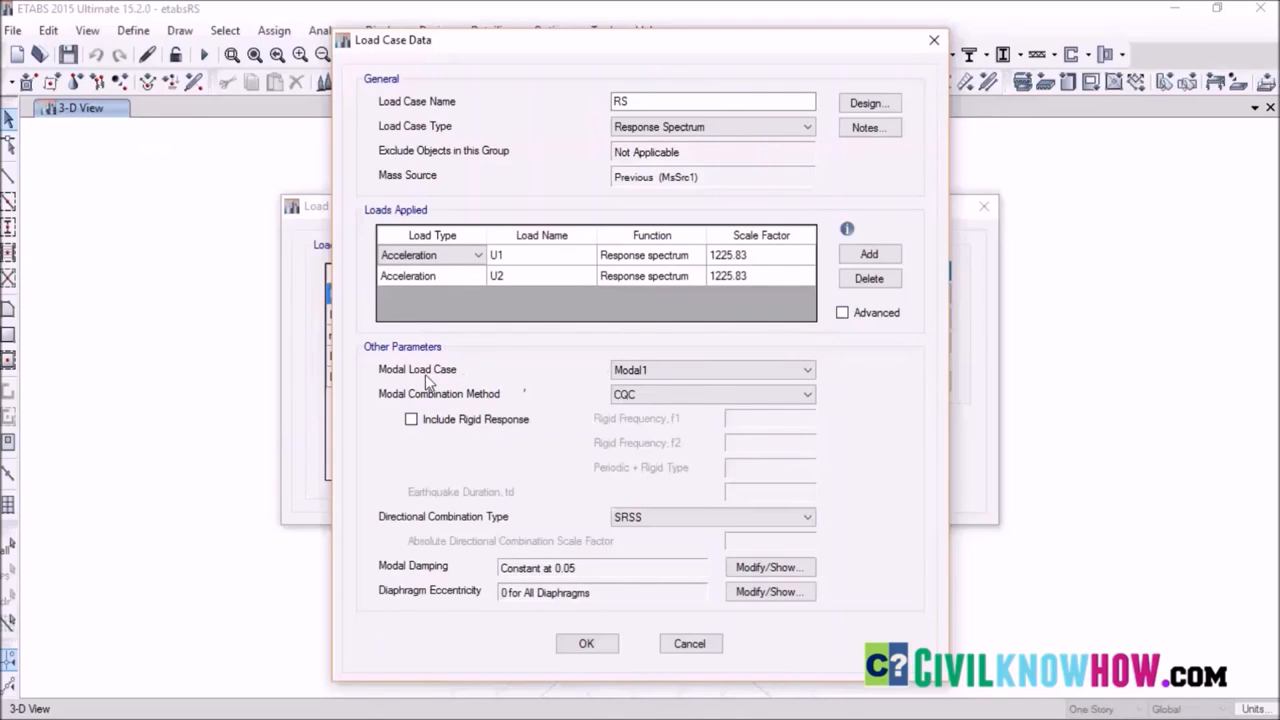
Set the directional combination type to CQC3 and keep constant modal damping of 0.05 for all modes
{"action": "left_click", "coordinate": [808, 372]}
{"action": "left_click", "coordinate": [809, 373]}
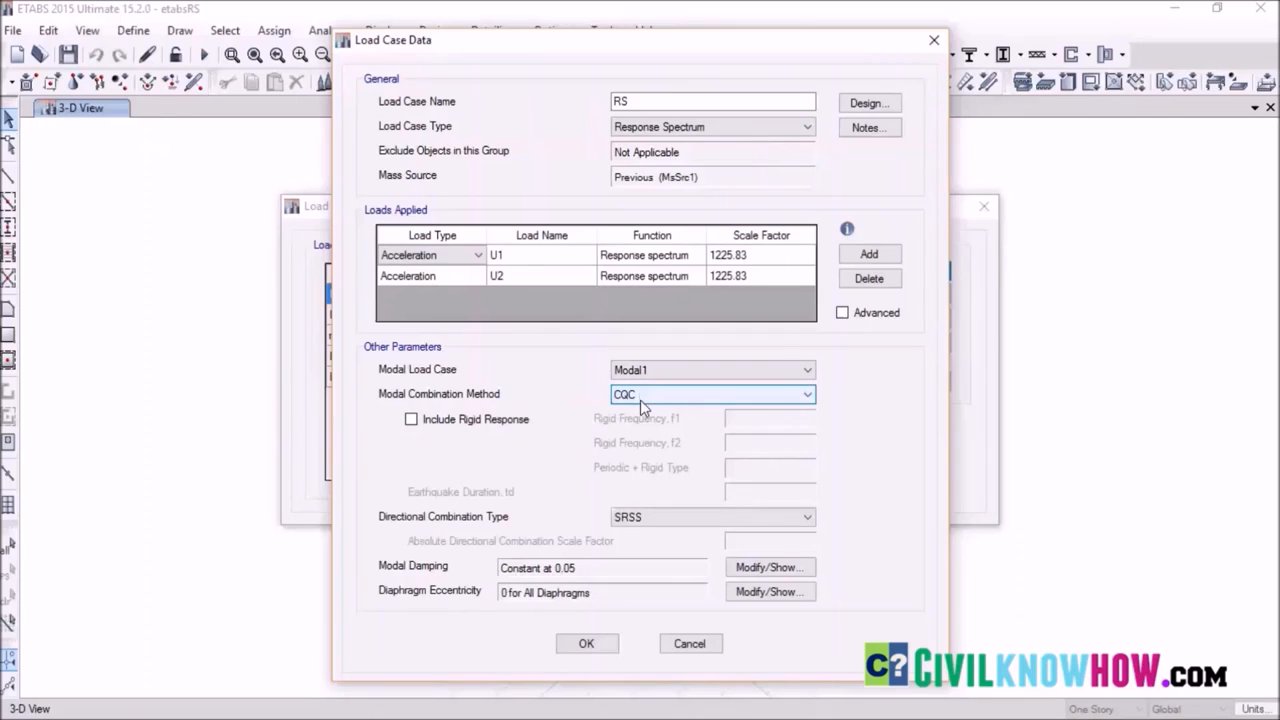
{"action": "left_click", "coordinate": [700, 520]}
{"action": "left_click", "coordinate": [669, 562]}
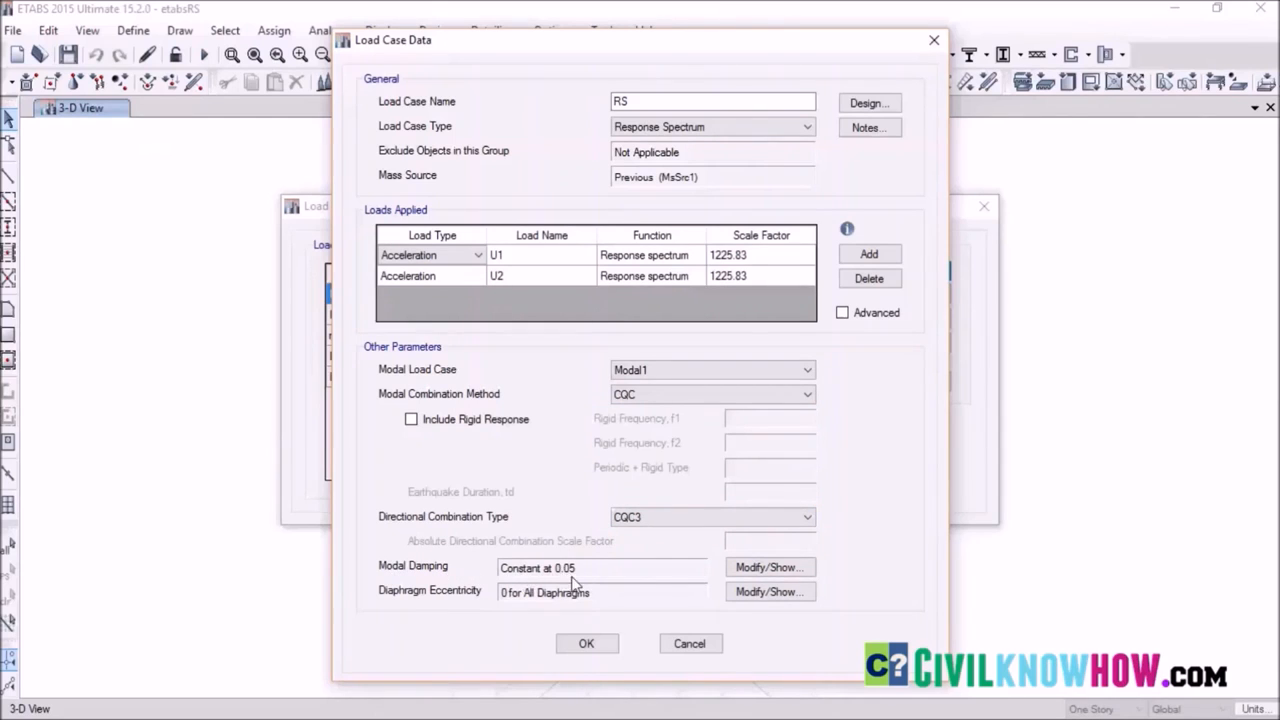
{"action": "left_click", "coordinate": [757, 573]}
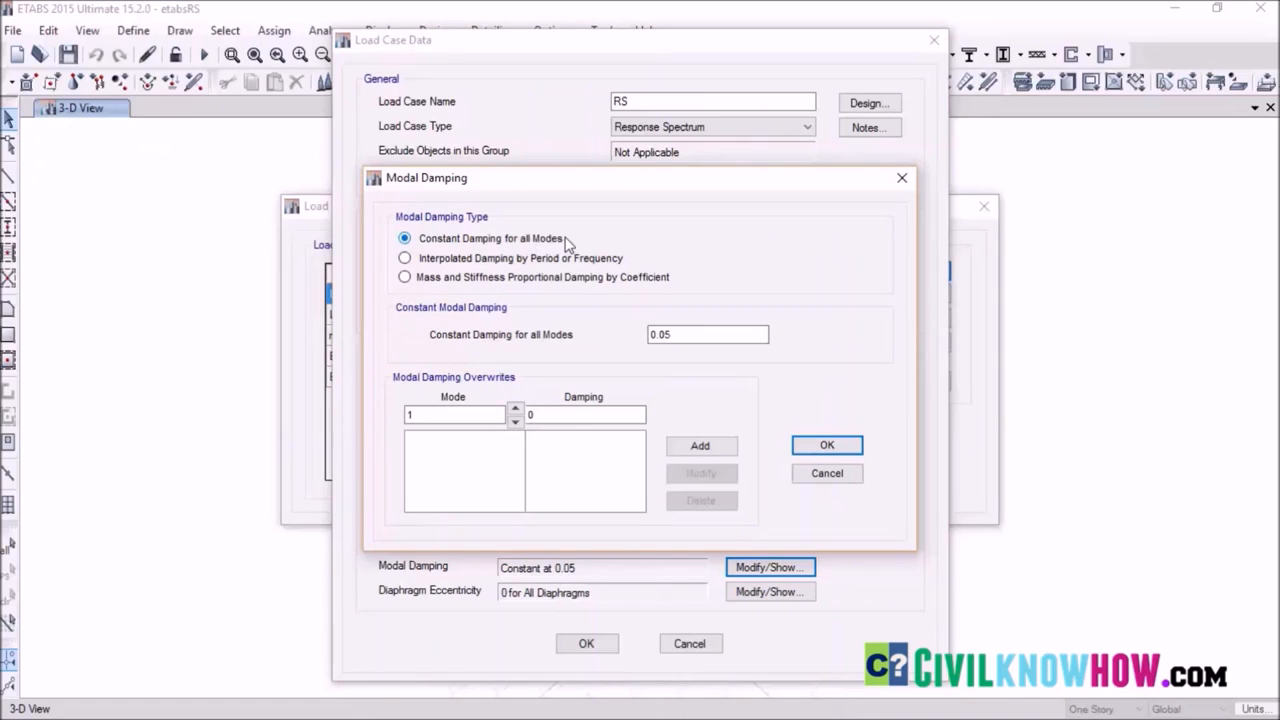
{"action": "left_click", "coordinate": [828, 446]}
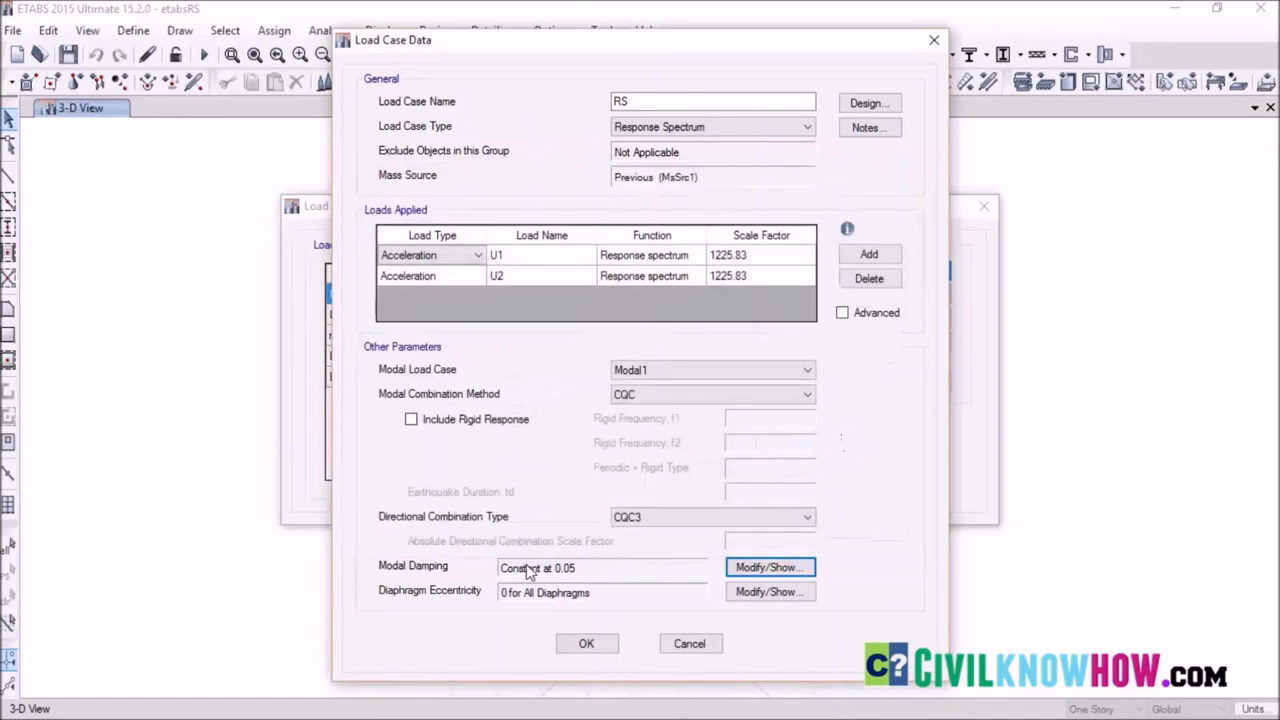
Save the RS load case and run the analysis
{"action": "left_click", "coordinate": [587, 645]}
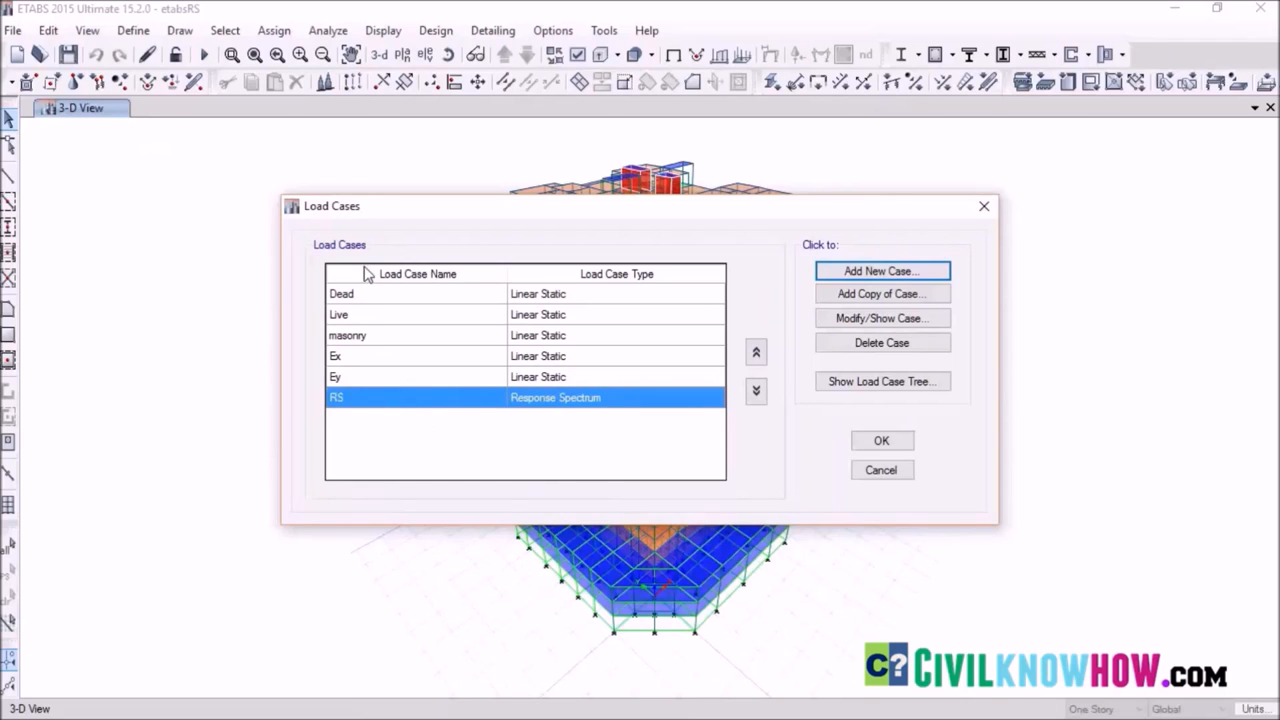
{"action": "left_click", "coordinate": [872, 443]}
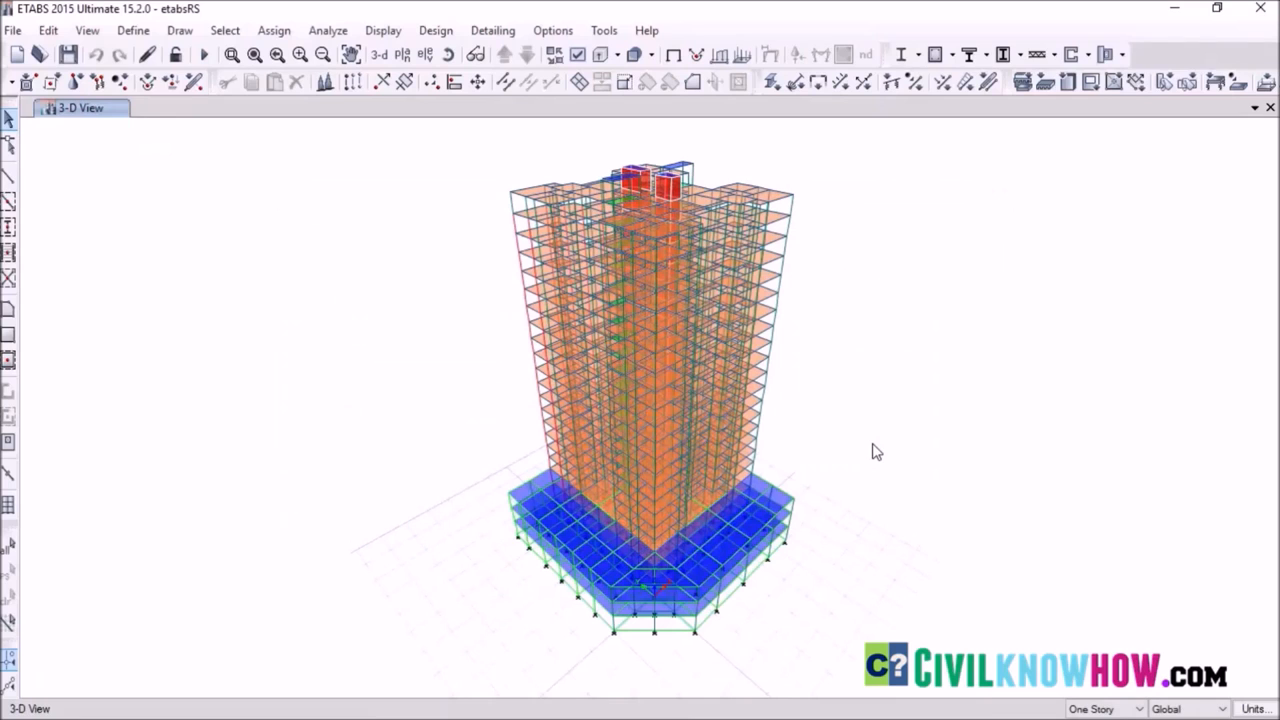
{"action": "left_click", "coordinate": [329, 32]}
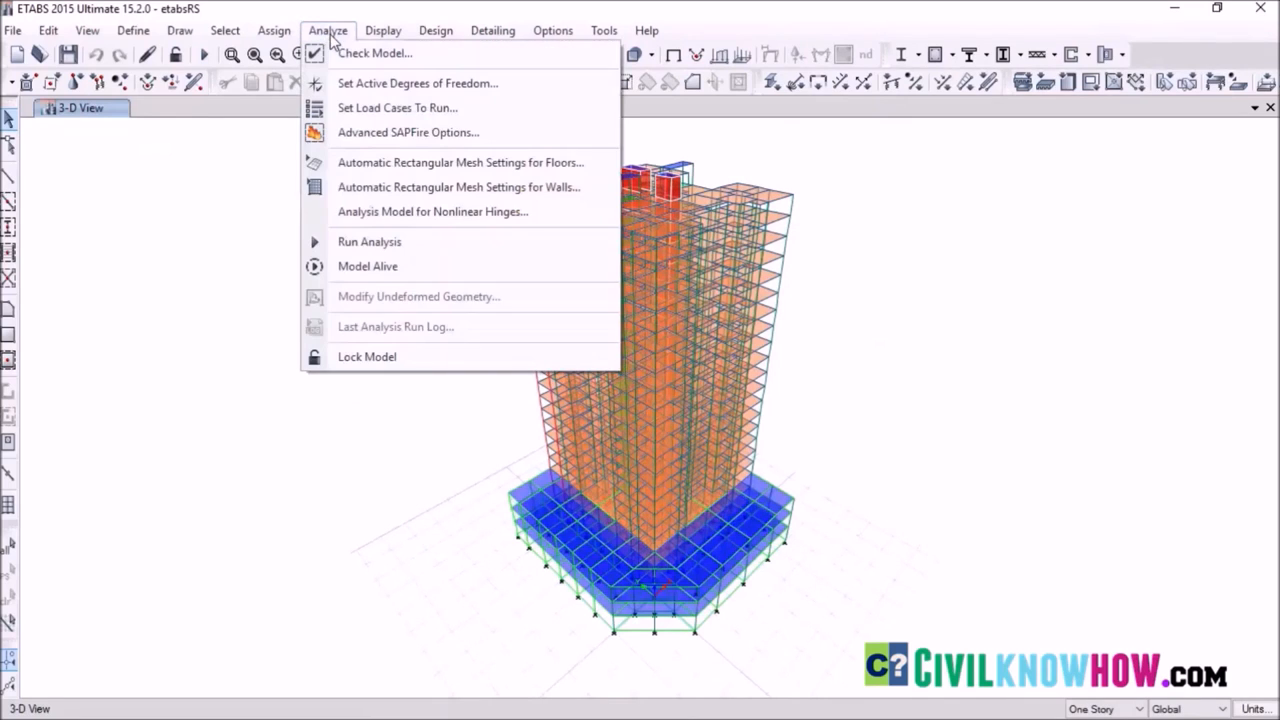
{"action": "left_click", "coordinate": [394, 246]}
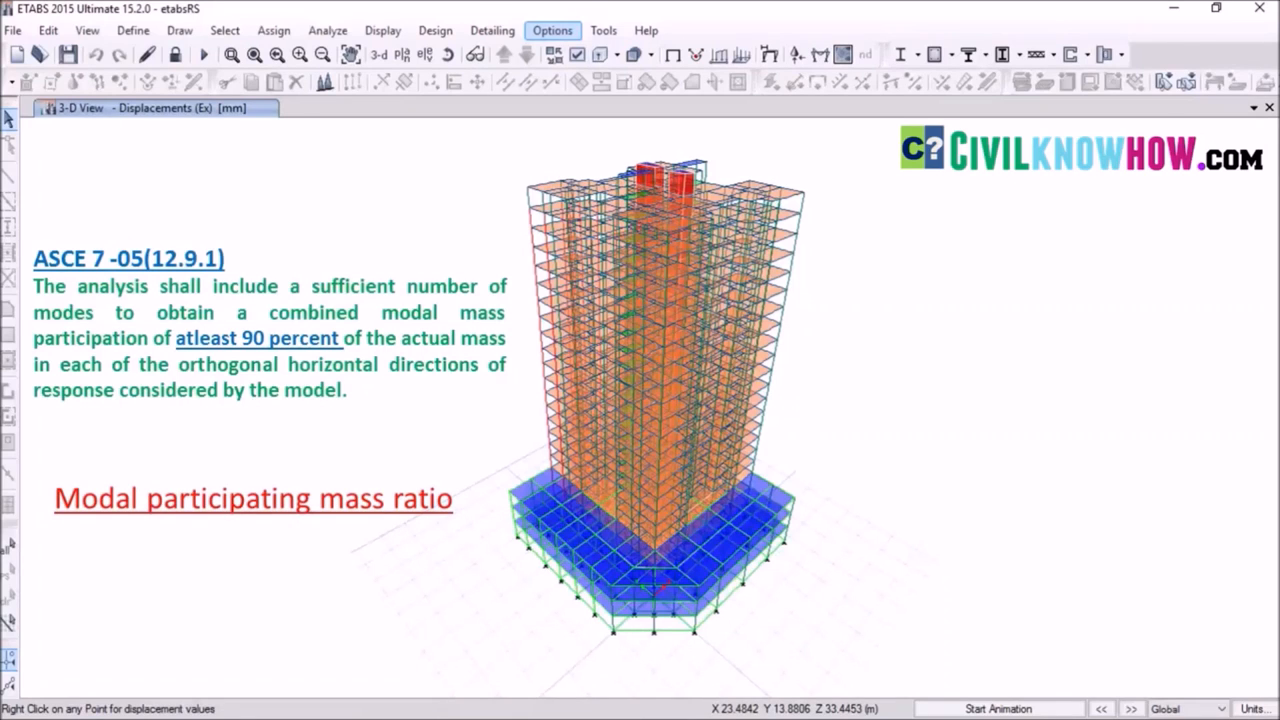
Show the Modal Participating Mass Ratios results table and examine the cumulative translational and rotational ratios of the last modes
{"action": "left_click", "coordinate": [383, 30]}
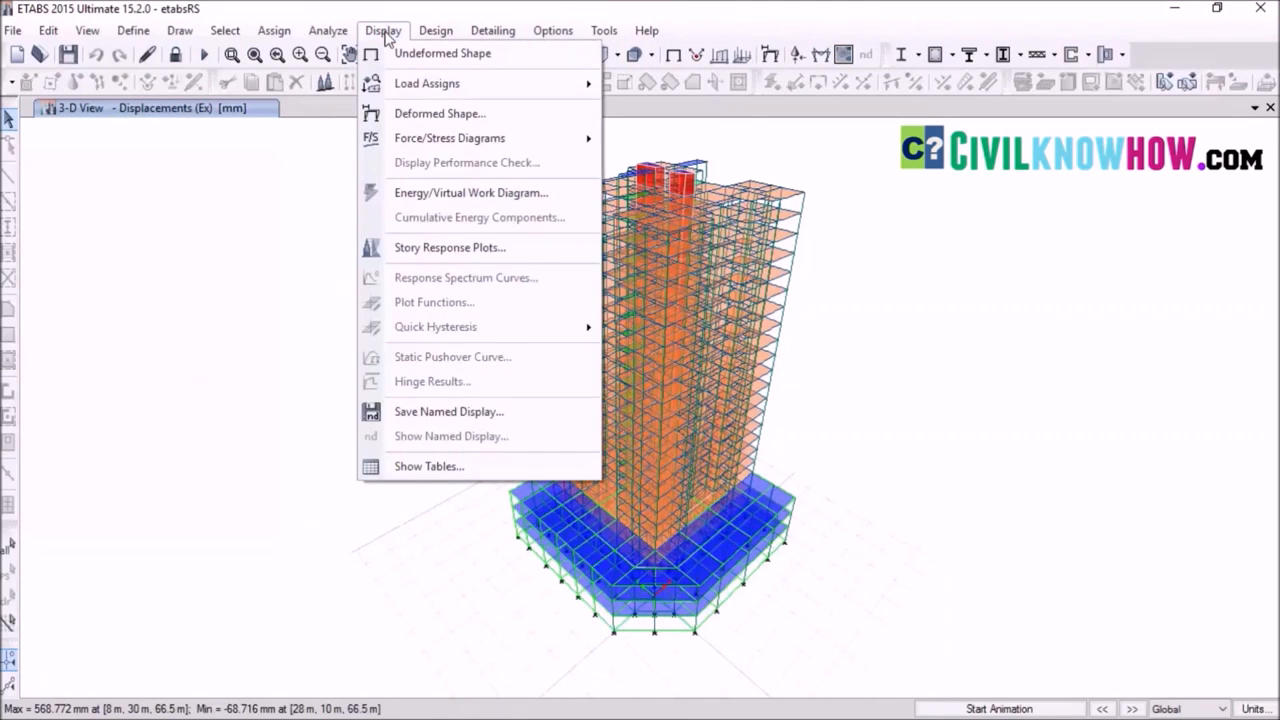
{"action": "left_click", "coordinate": [423, 467]}
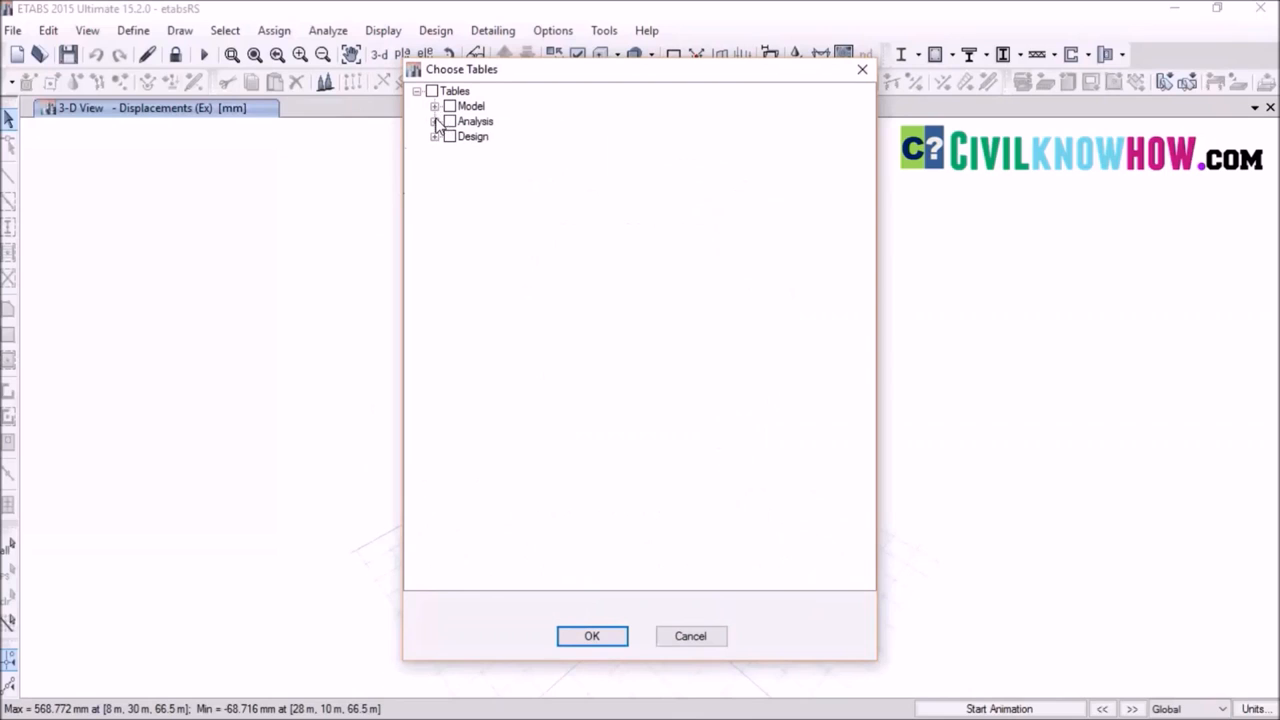
{"action": "left_click", "coordinate": [434, 121]}
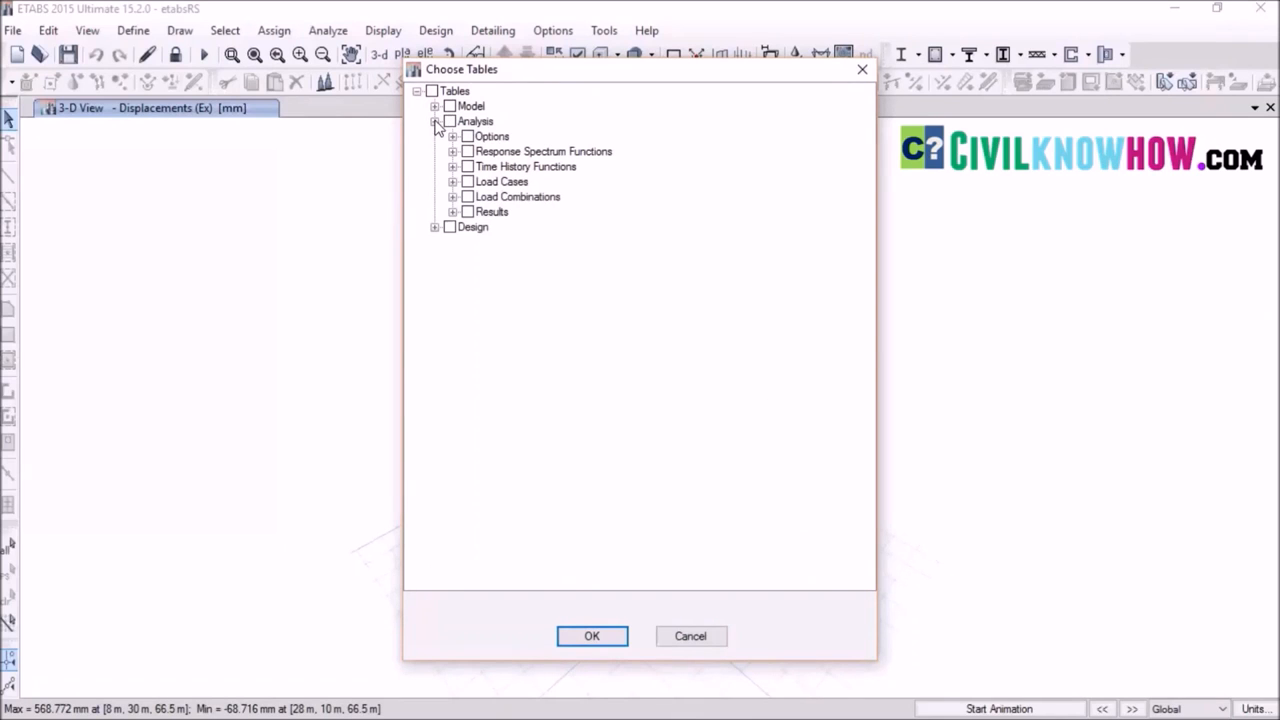
{"action": "left_click", "coordinate": [453, 212]}
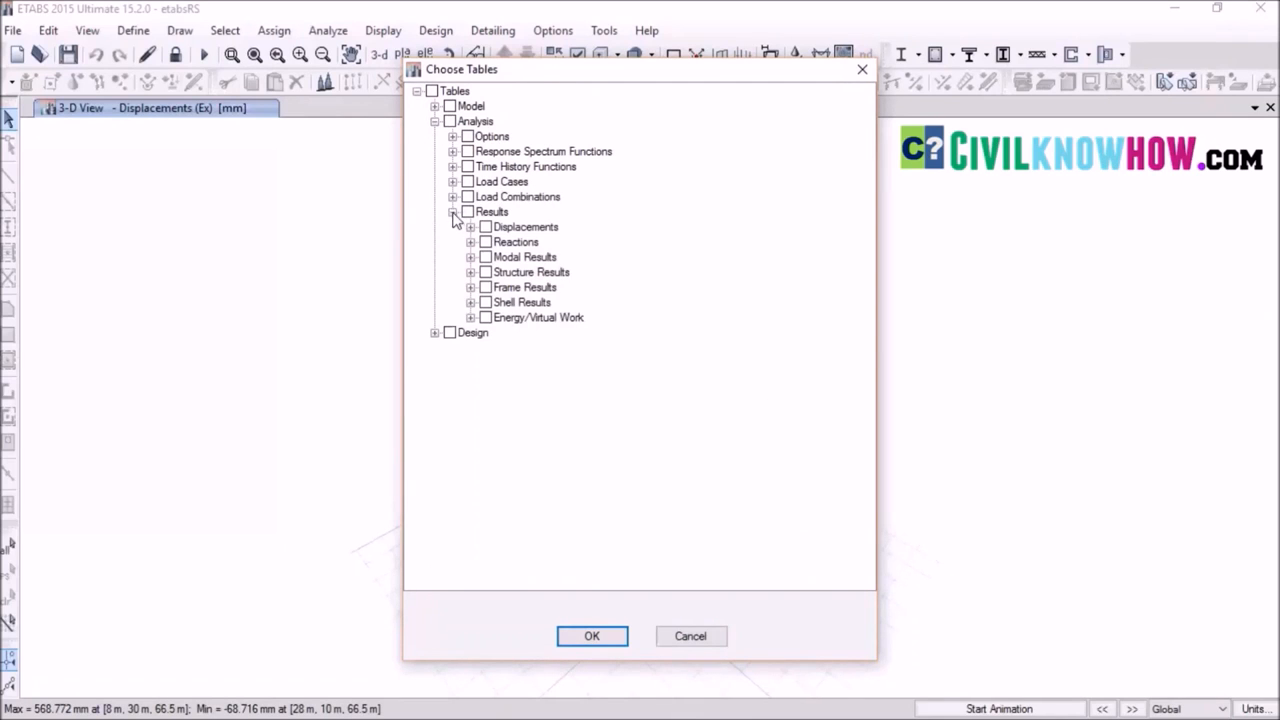
{"action": "left_click", "coordinate": [471, 257]}
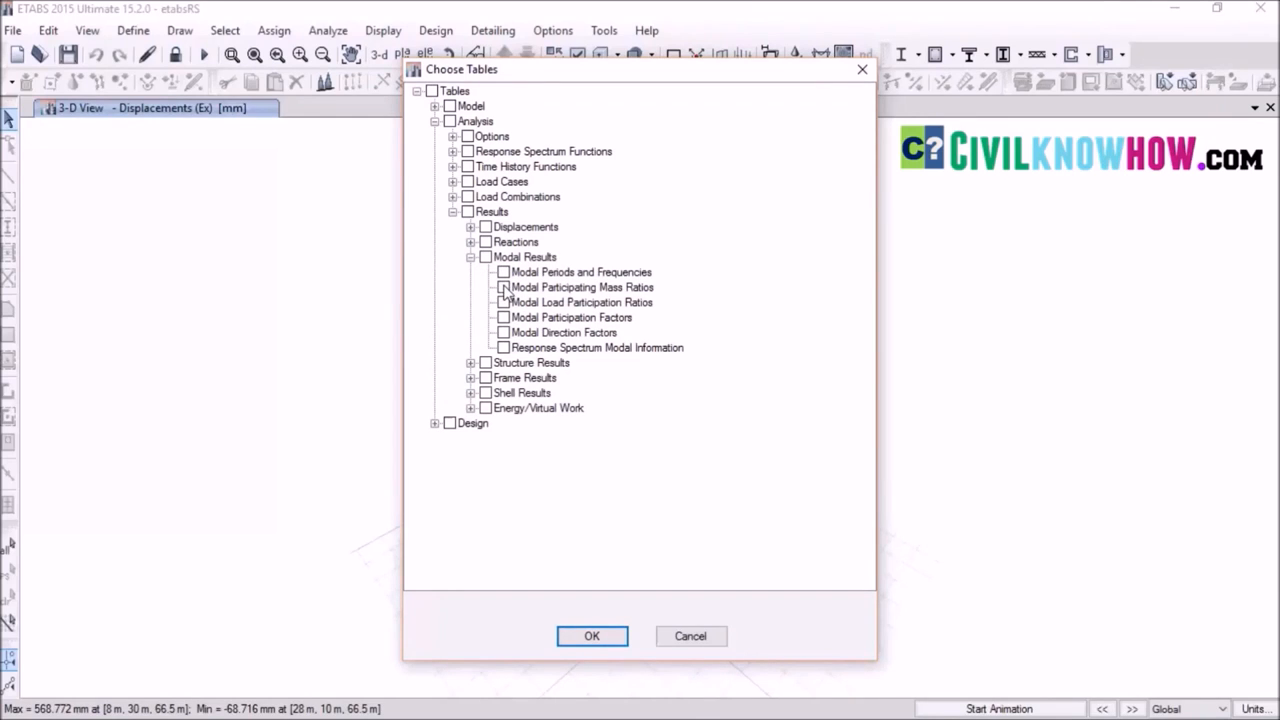
{"action": "left_click", "coordinate": [504, 287]}
{"action": "left_click", "coordinate": [580, 637]}
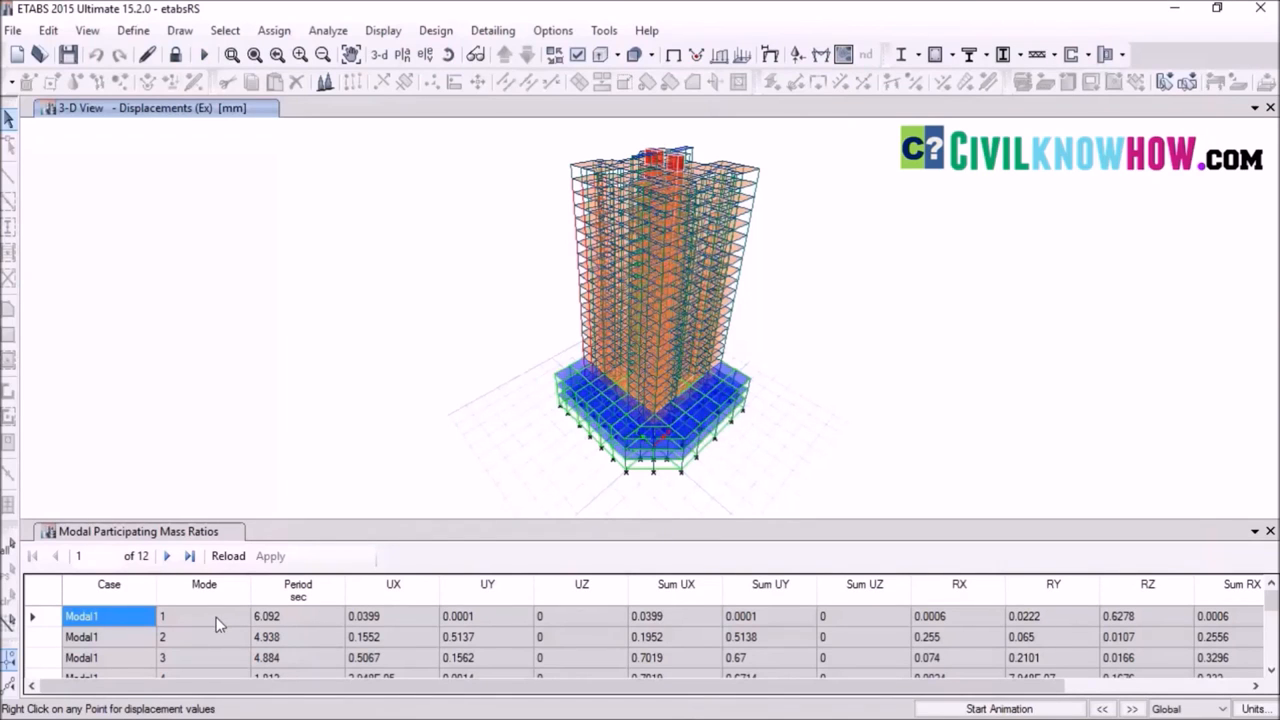
{"action": "scroll", "coordinate": [216, 617], "scroll_direction": "down", "scroll_amount": 3}
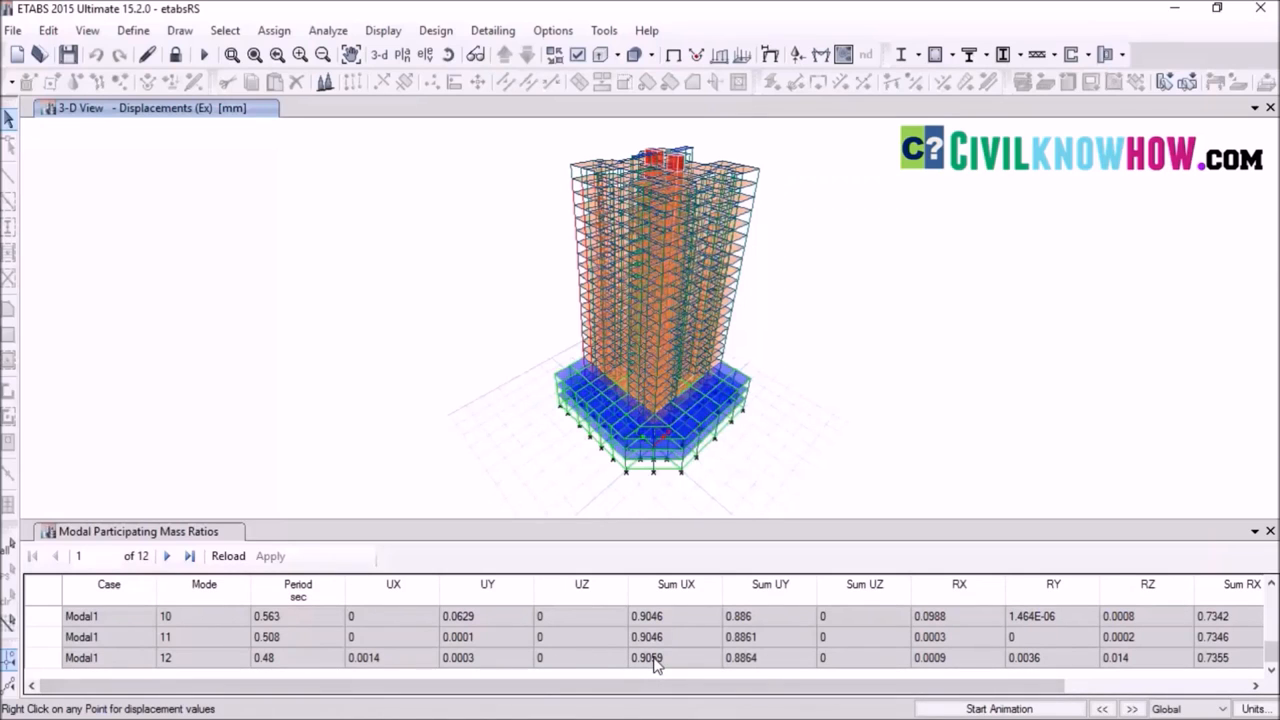
{"action": "mouse_move", "coordinate": [755, 592]}
{"action": "left_click", "coordinate": [1256, 686]}
{"action": "left_click", "coordinate": [1256, 686]}
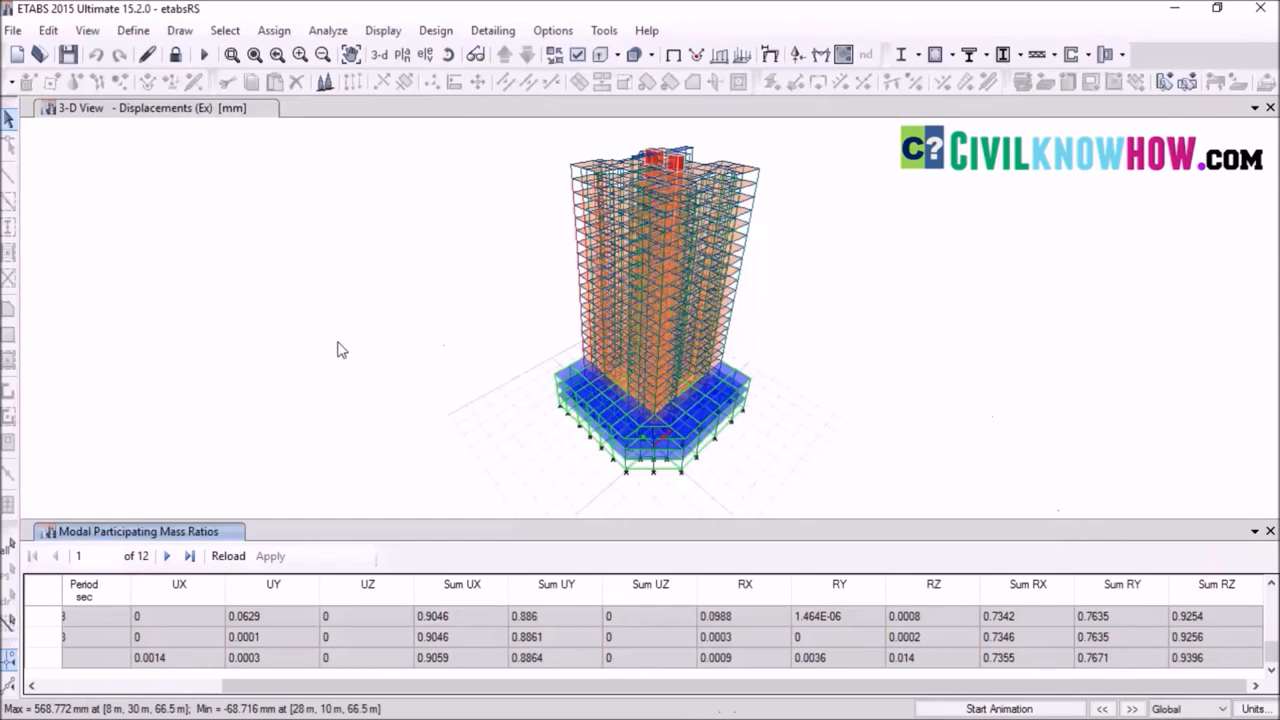
Unlock the model and set the maximum number of modes of the Modal1 case to 50
{"action": "left_click", "coordinate": [177, 56]}
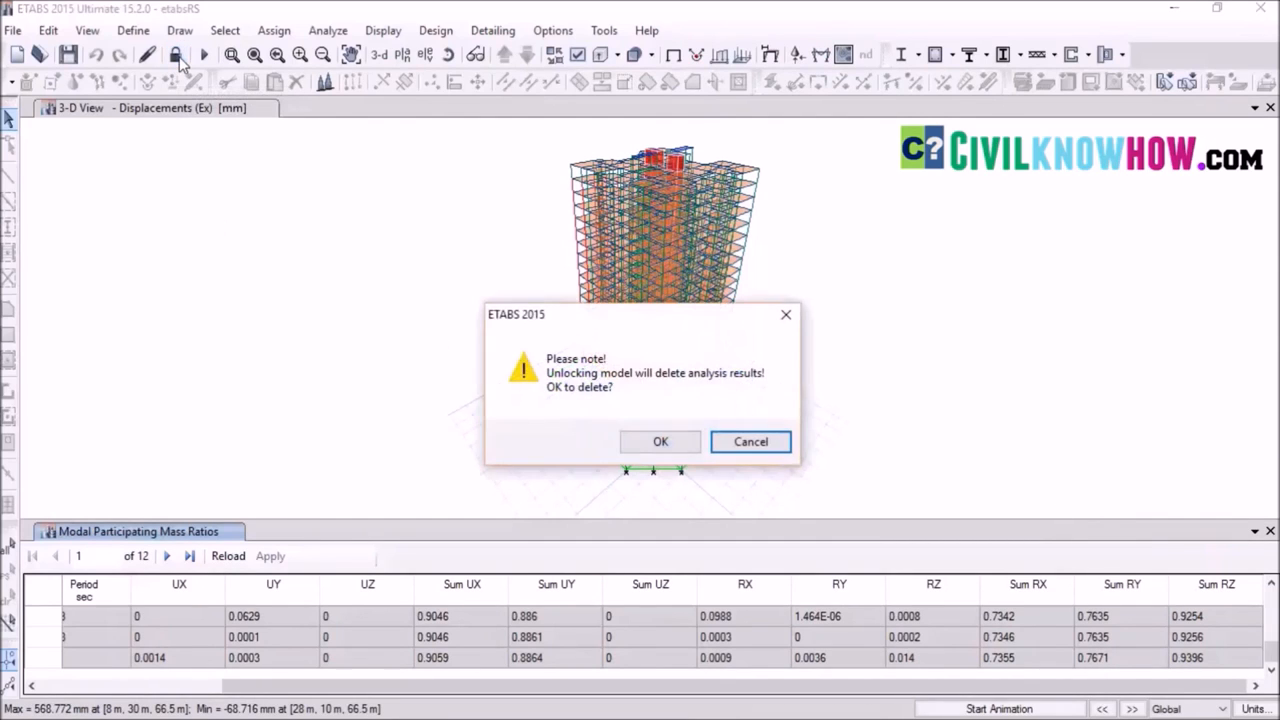
{"action": "left_click", "coordinate": [660, 441]}
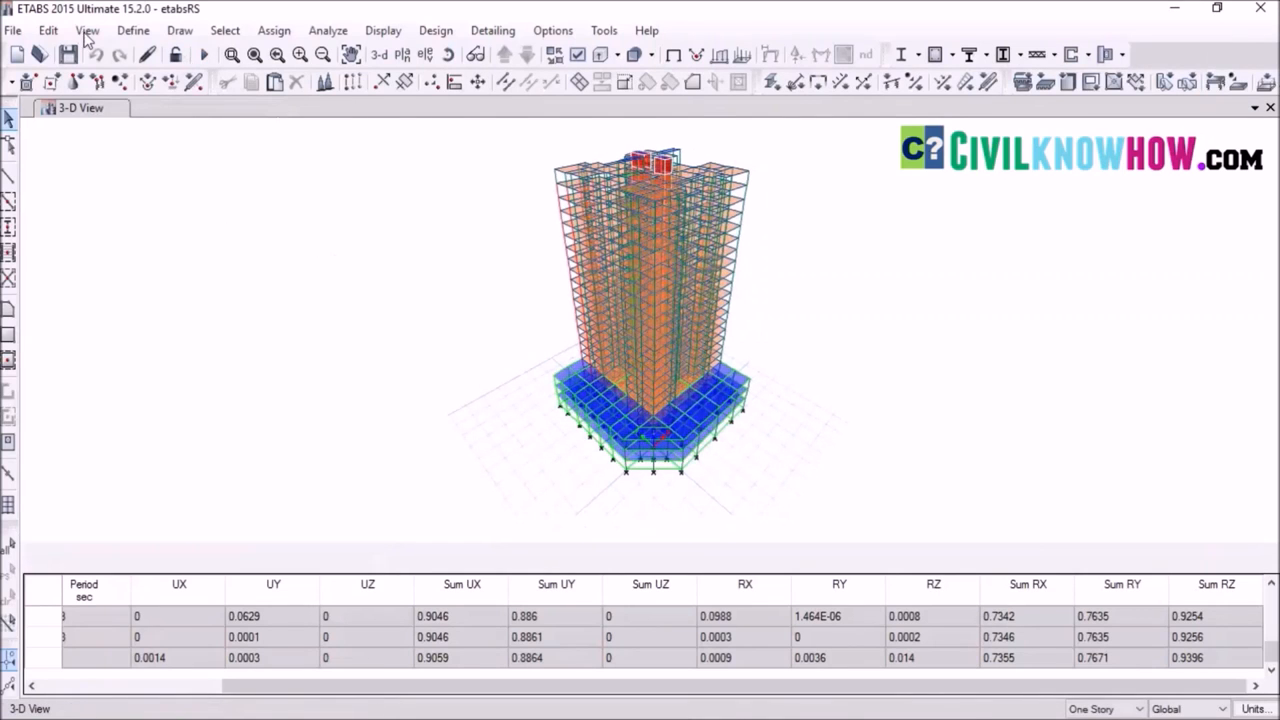
{"action": "left_click", "coordinate": [132, 31]}
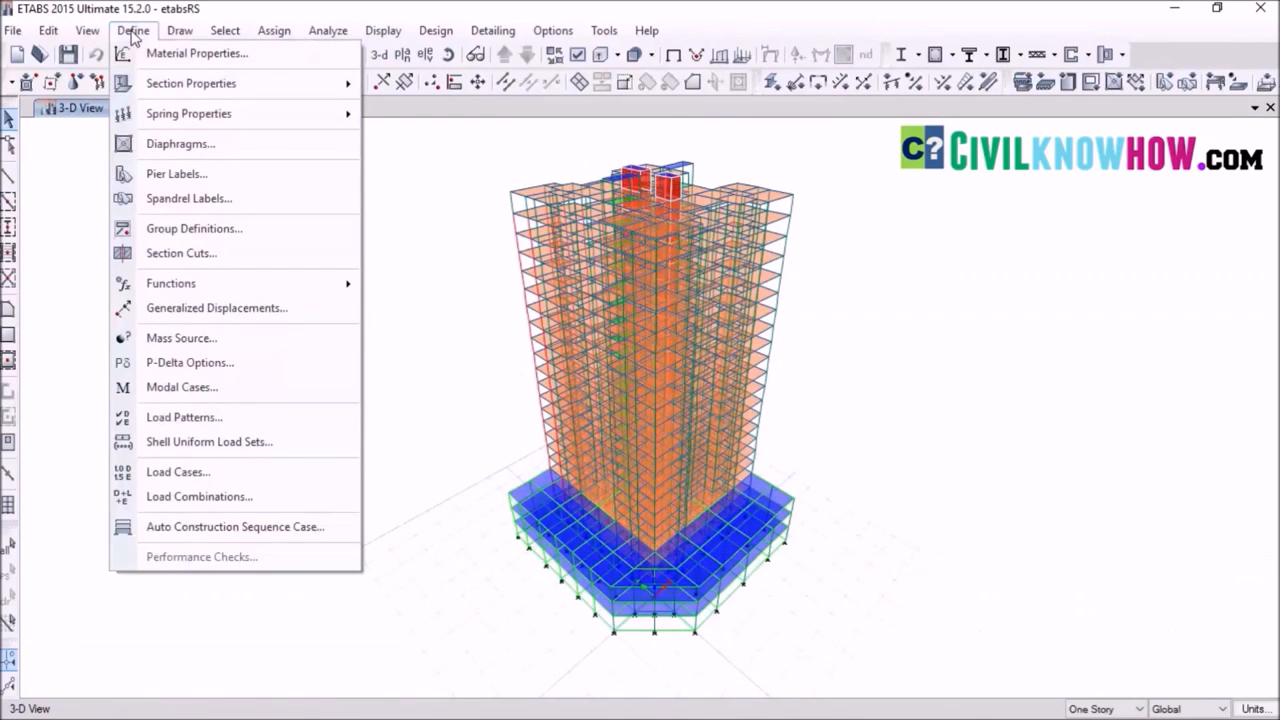
{"action": "left_click", "coordinate": [188, 390]}
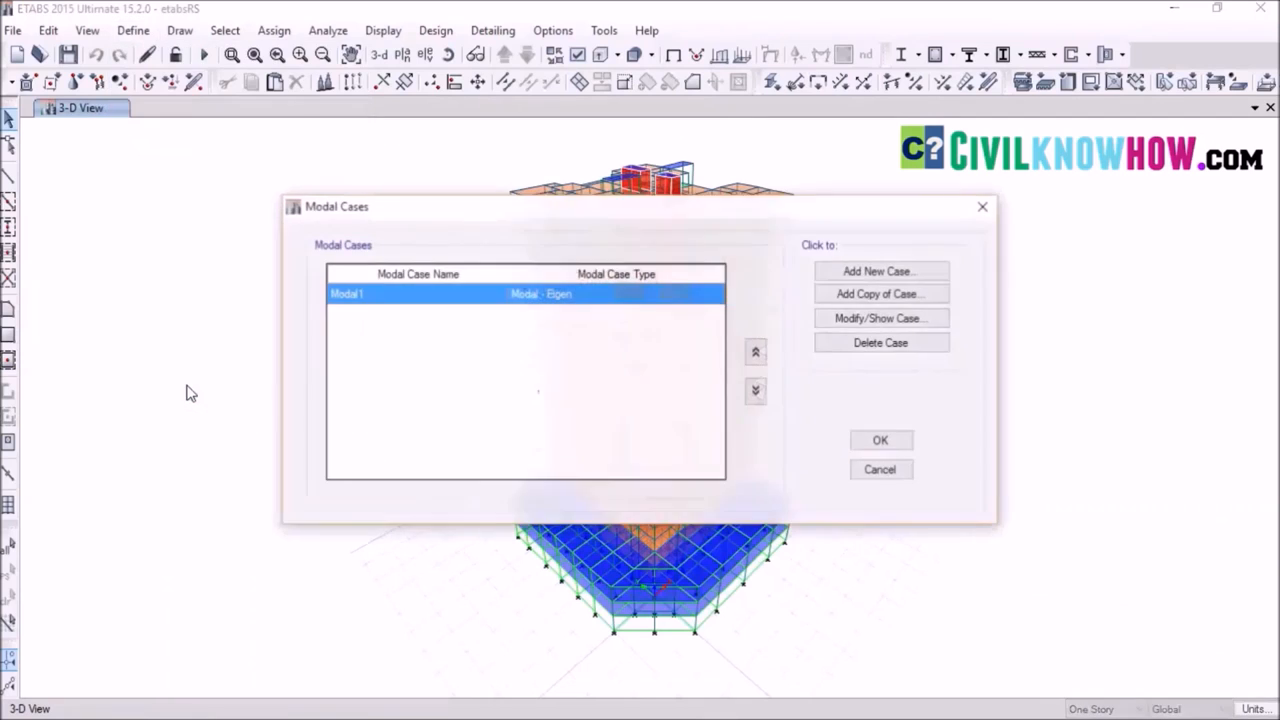
{"action": "left_click", "coordinate": [848, 319]}
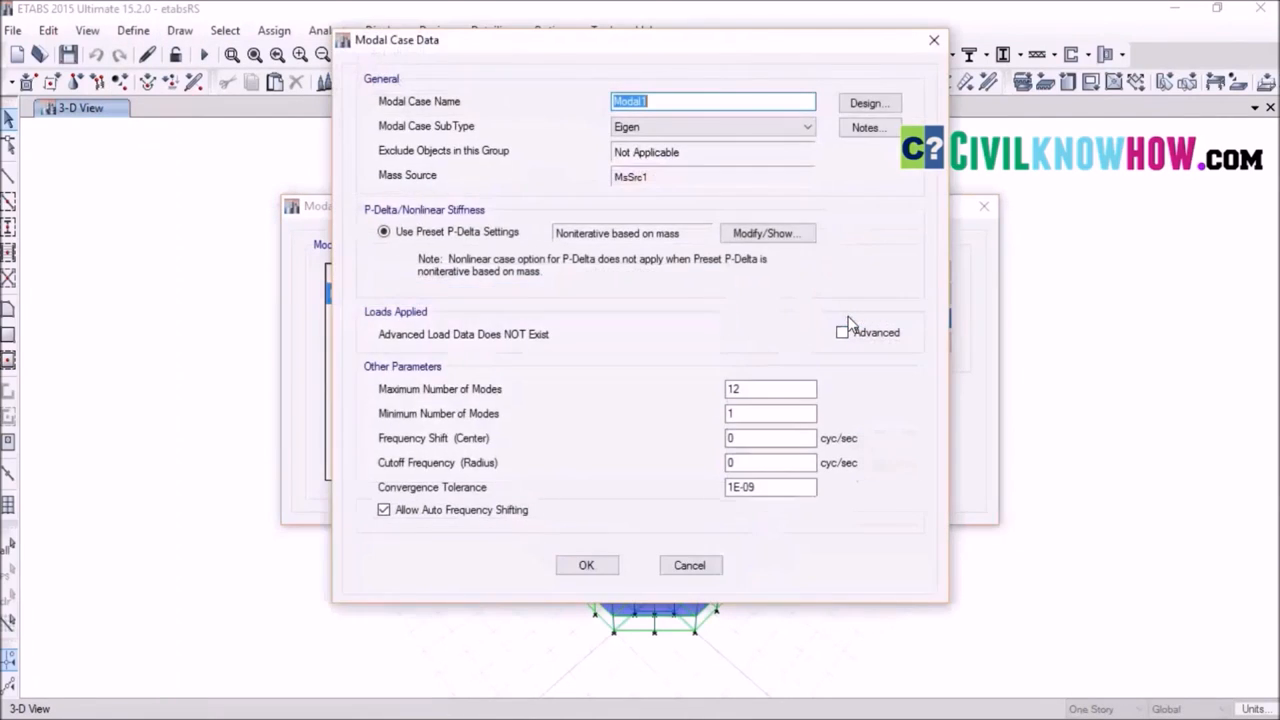
{"action": "left_click", "coordinate": [462, 380]}
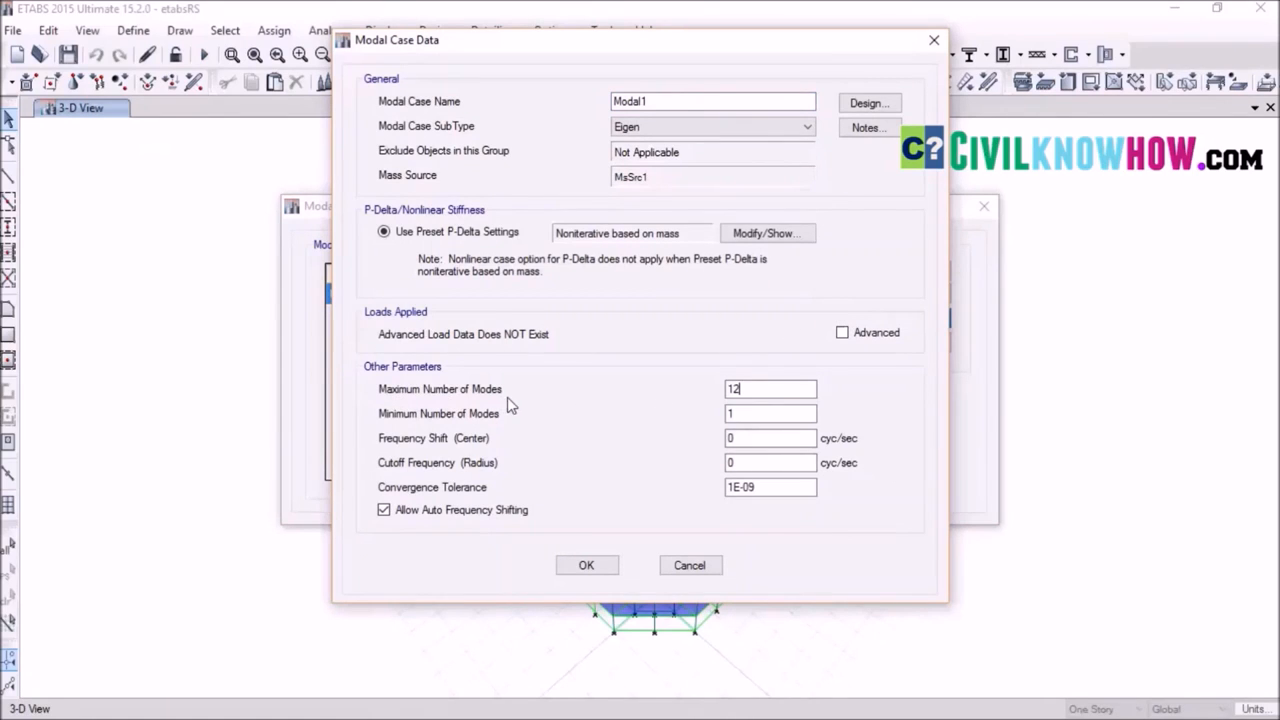
{"action": "left_click_drag", "start_coordinate": [743, 384], "coordinate": [726, 396]}
{"action": "type", "text": "50"}
{"action": "left_click", "coordinate": [587, 566]}
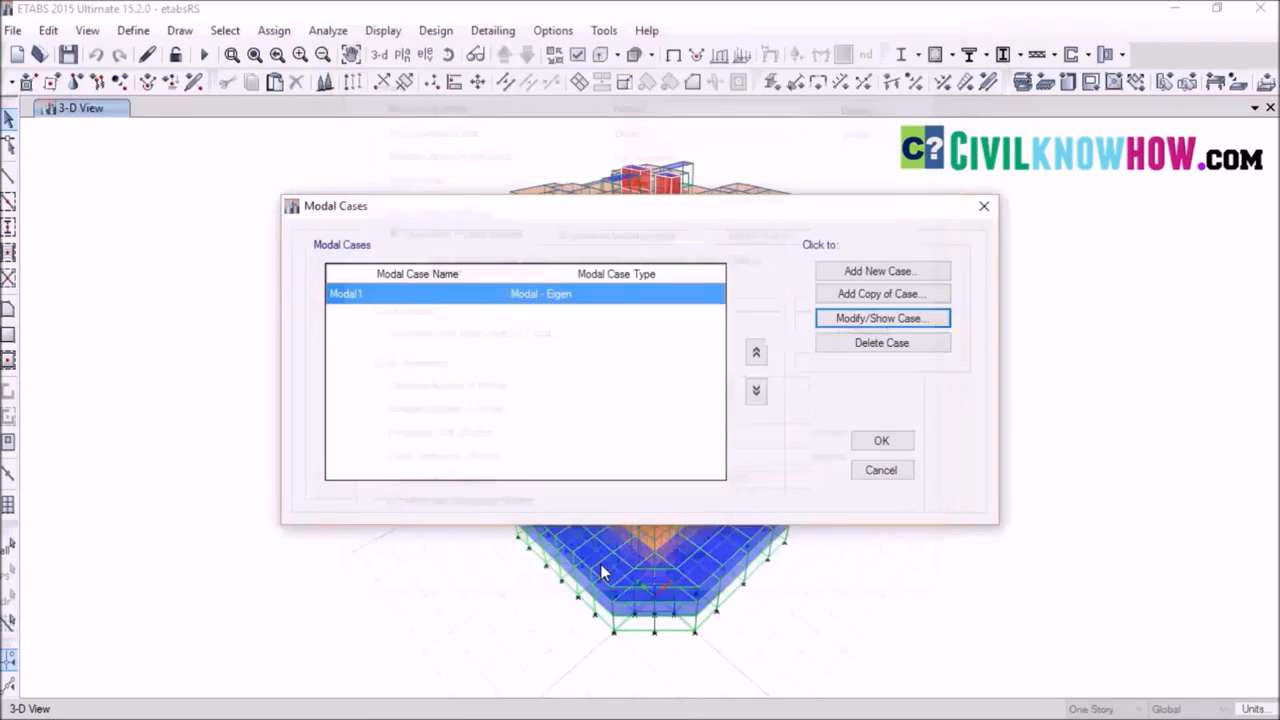
{"action": "left_click", "coordinate": [895, 445]}
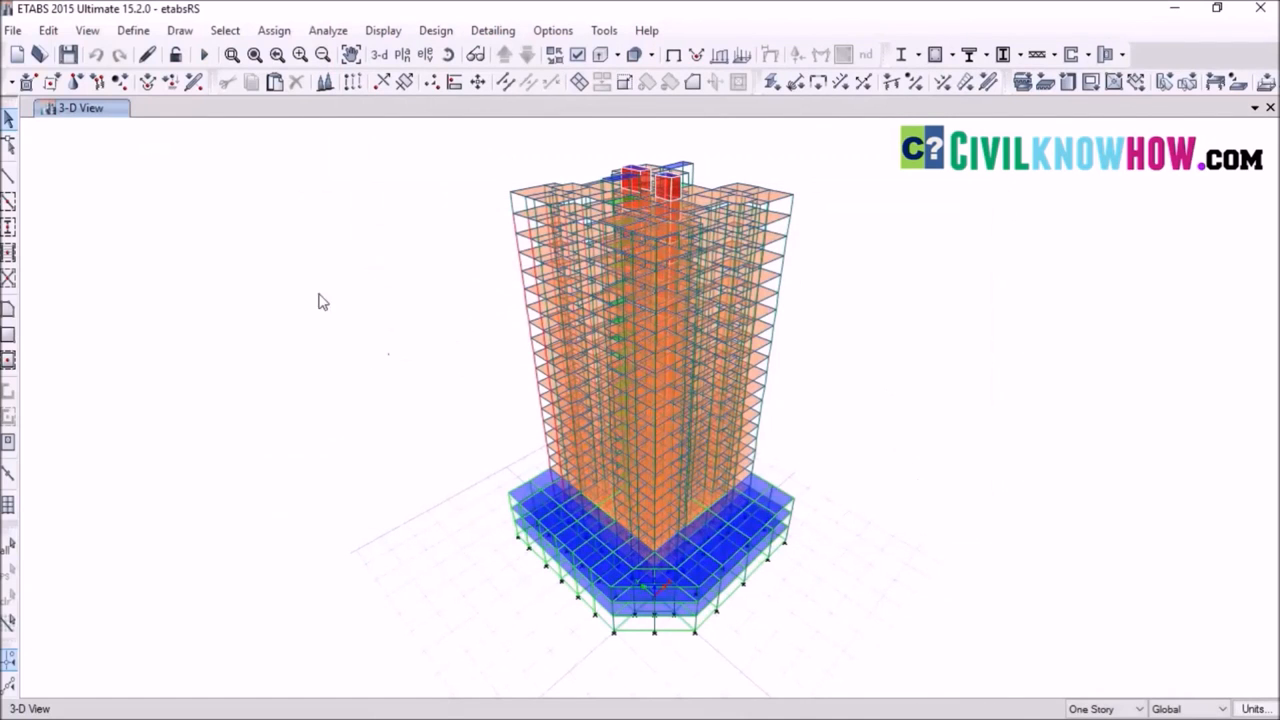
Rerun the analysis and examine the cumulative ratios of the last modes in the Modal Participating Mass Ratios table
{"action": "left_click", "coordinate": [330, 32]}
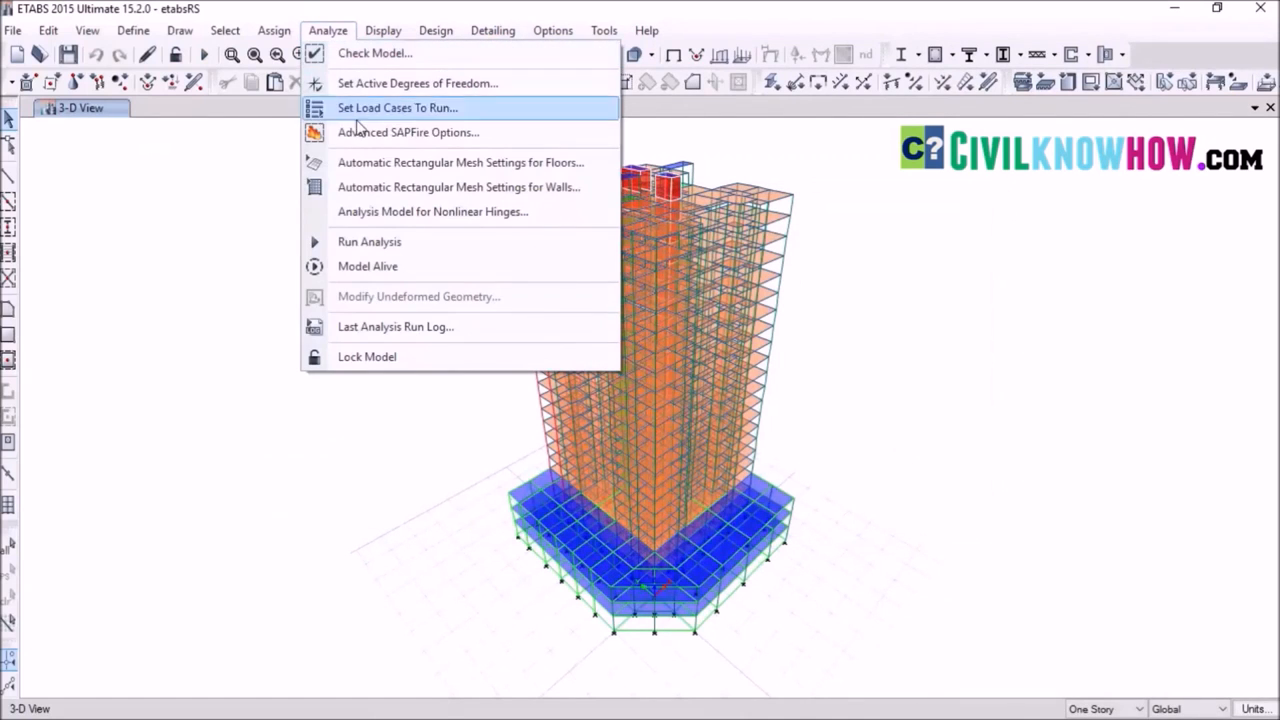
{"action": "left_click", "coordinate": [367, 241]}
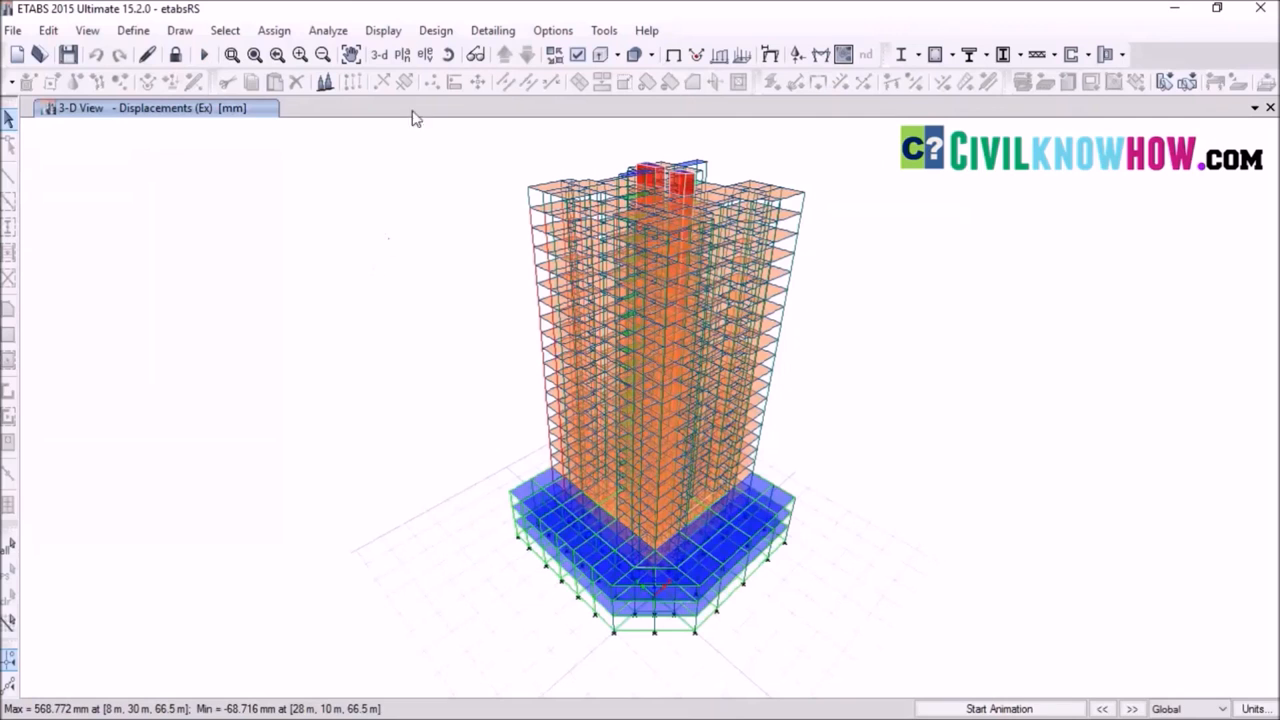
{"action": "left_click", "coordinate": [383, 30]}
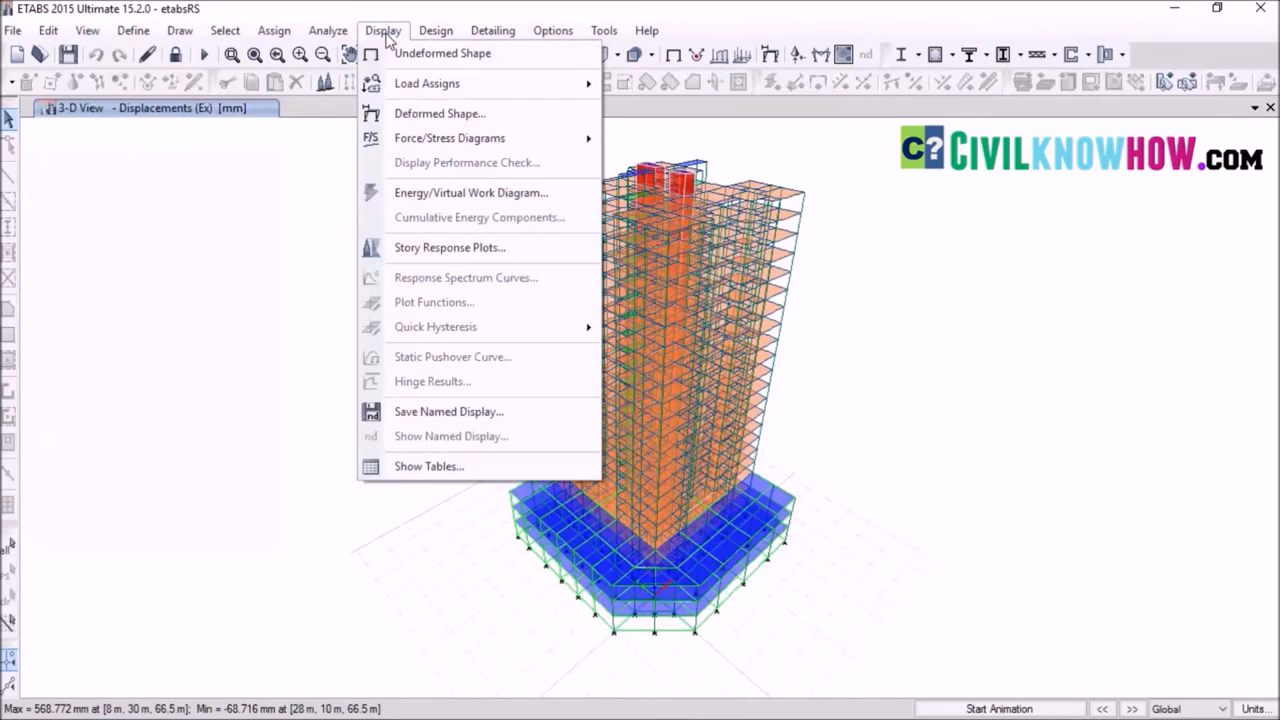
{"action": "left_click", "coordinate": [400, 467]}
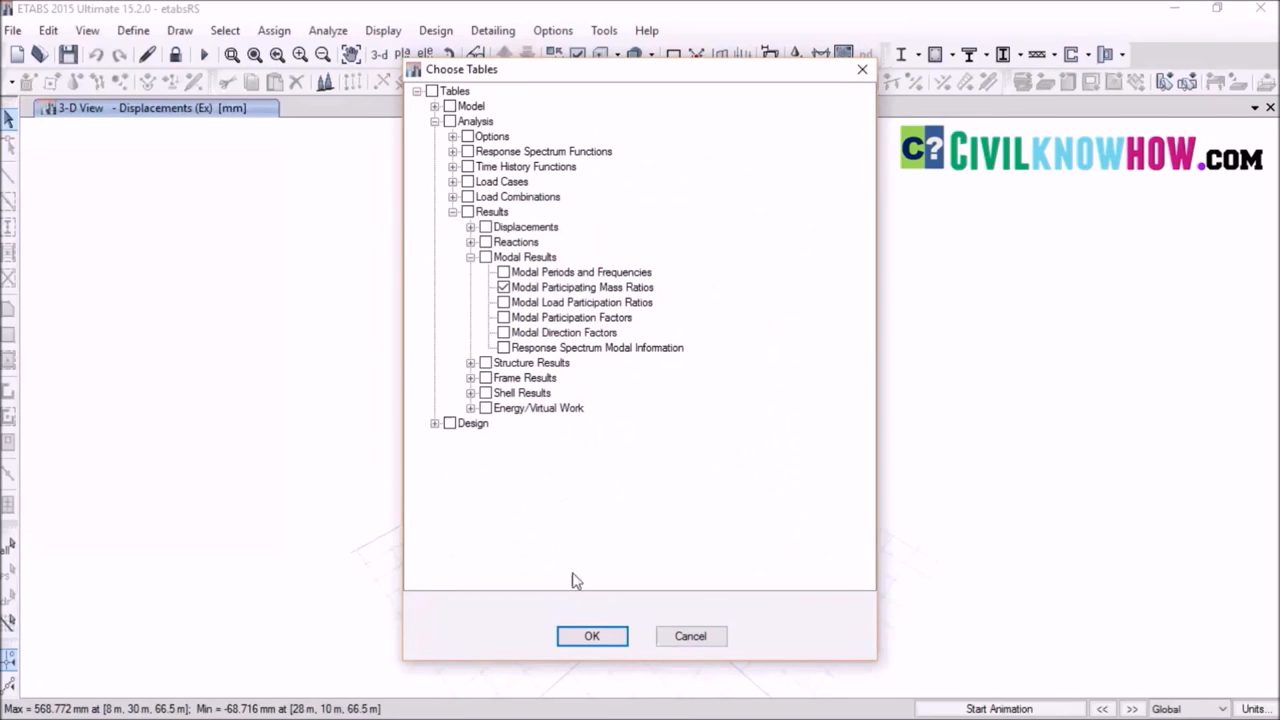
{"action": "left_click", "coordinate": [590, 636]}
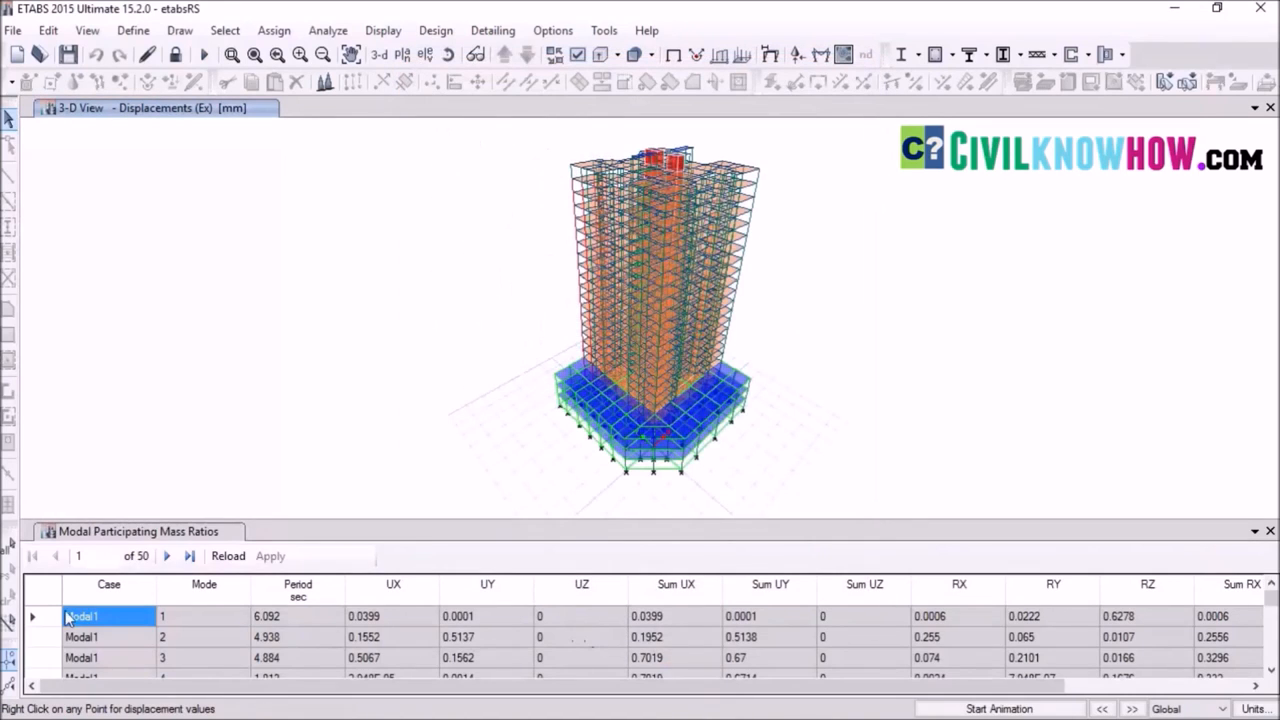
{"action": "scroll", "coordinate": [258, 637], "scroll_direction": "down", "scroll_amount": 6}
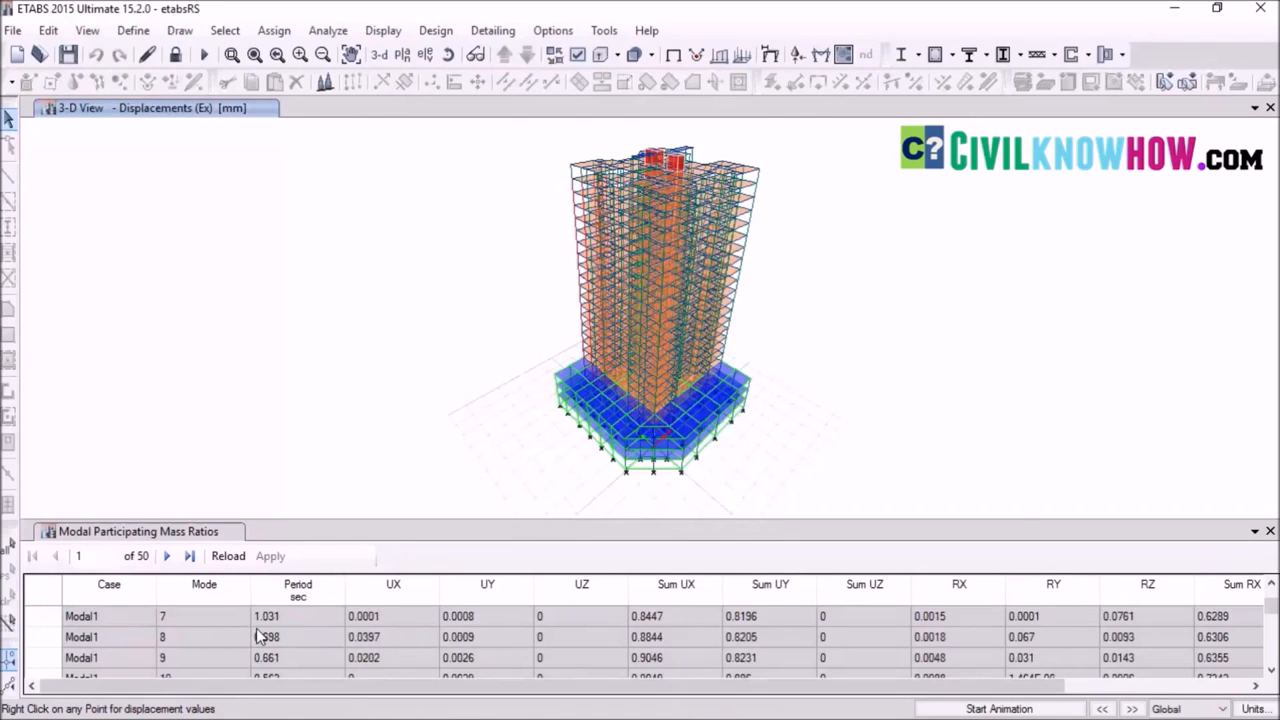
{"action": "scroll", "coordinate": [258, 637], "scroll_direction": "down", "scroll_amount": 8}
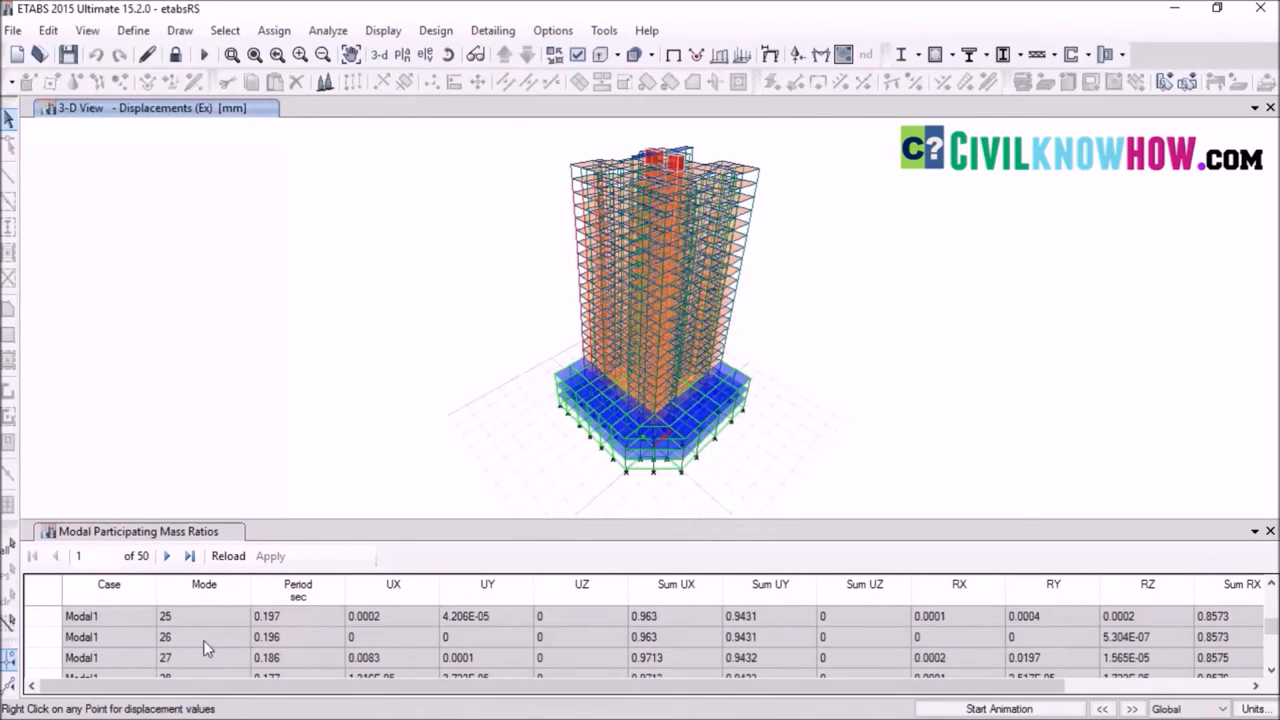
{"action": "scroll", "coordinate": [177, 647], "scroll_direction": "down", "scroll_amount": 2}
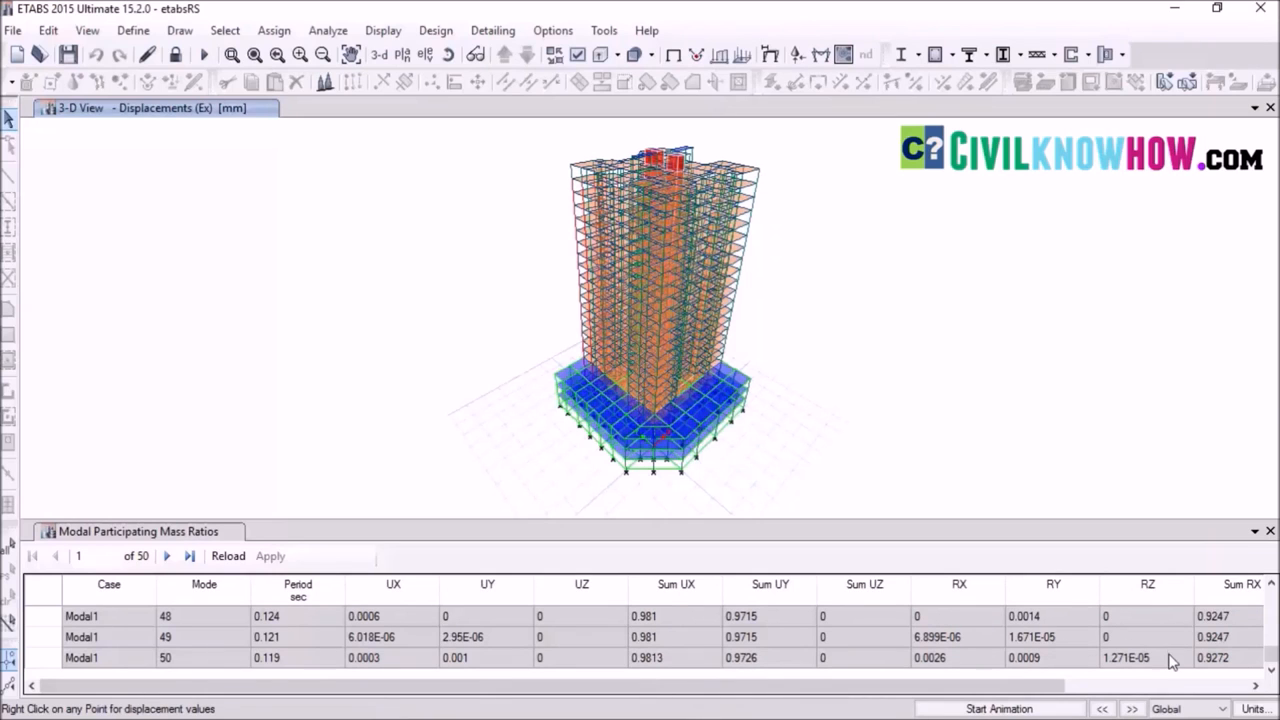
{"action": "left_click", "coordinate": [1256, 686]}
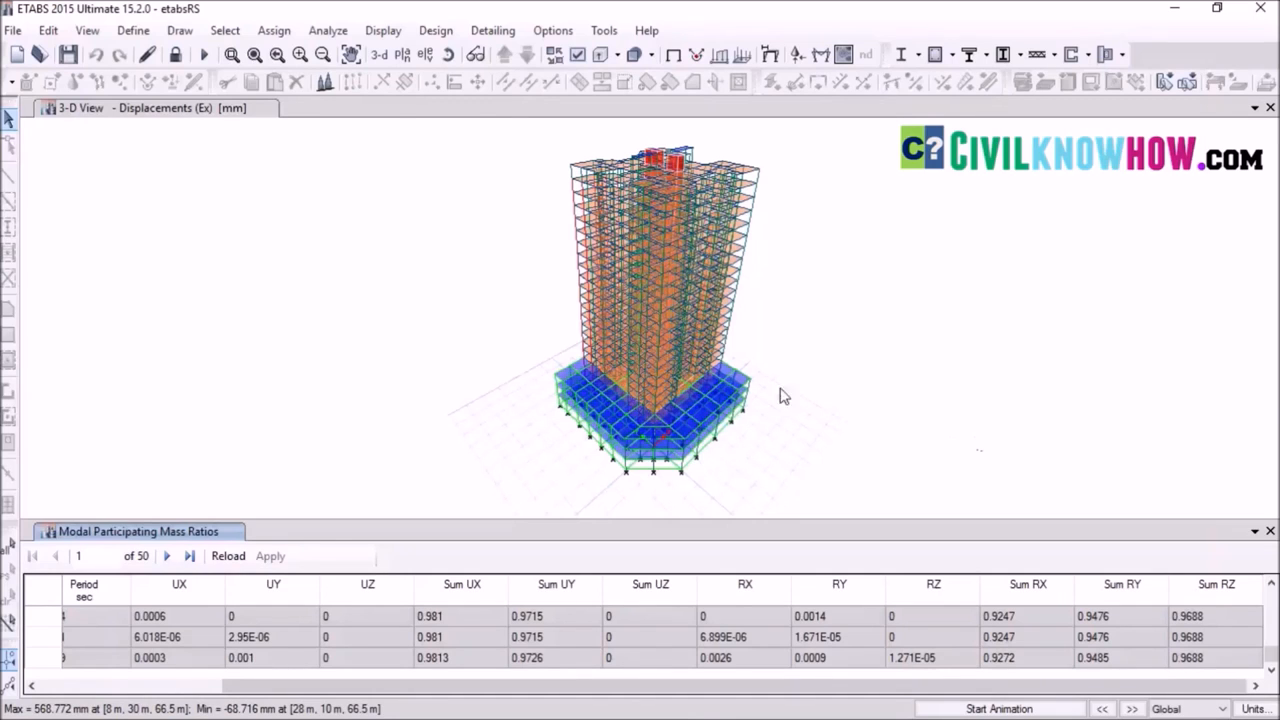
Show the Base Reactions results table for the Ex, Ey and RS load cases, deselecting Modal Participating Mass Ratios
{"action": "left_click", "coordinate": [386, 31]}
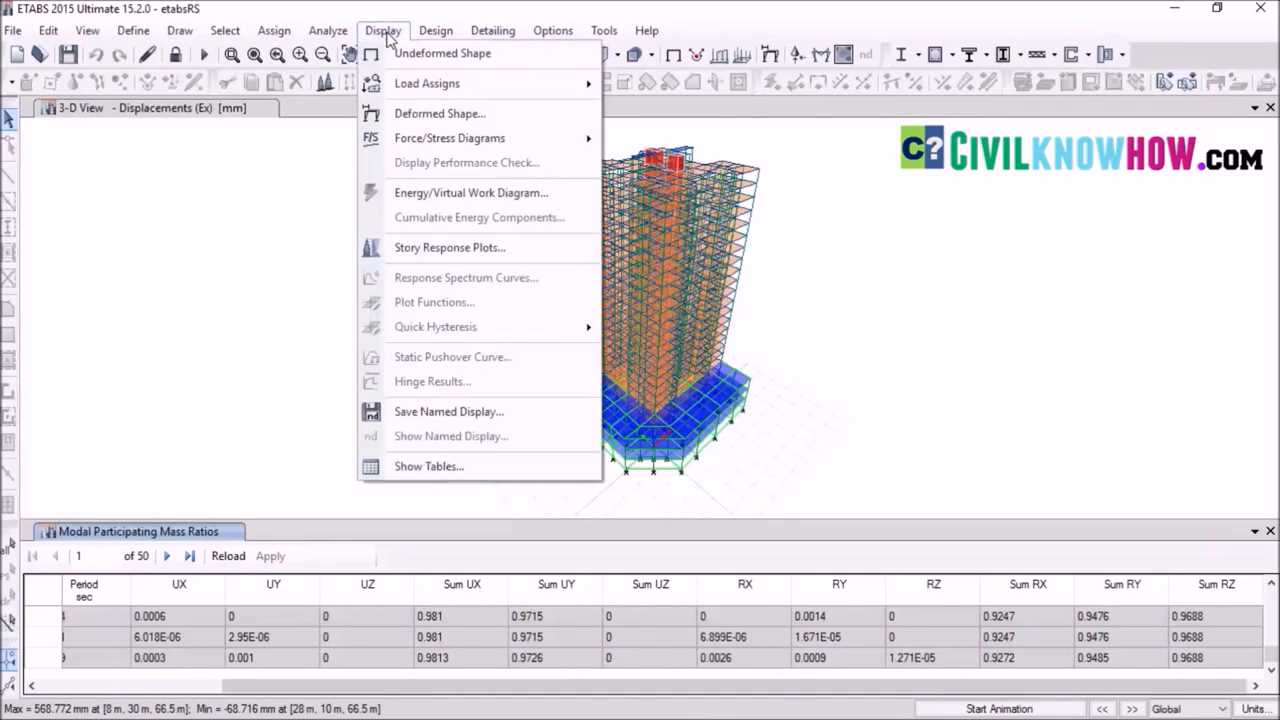
{"action": "left_click", "coordinate": [432, 466]}
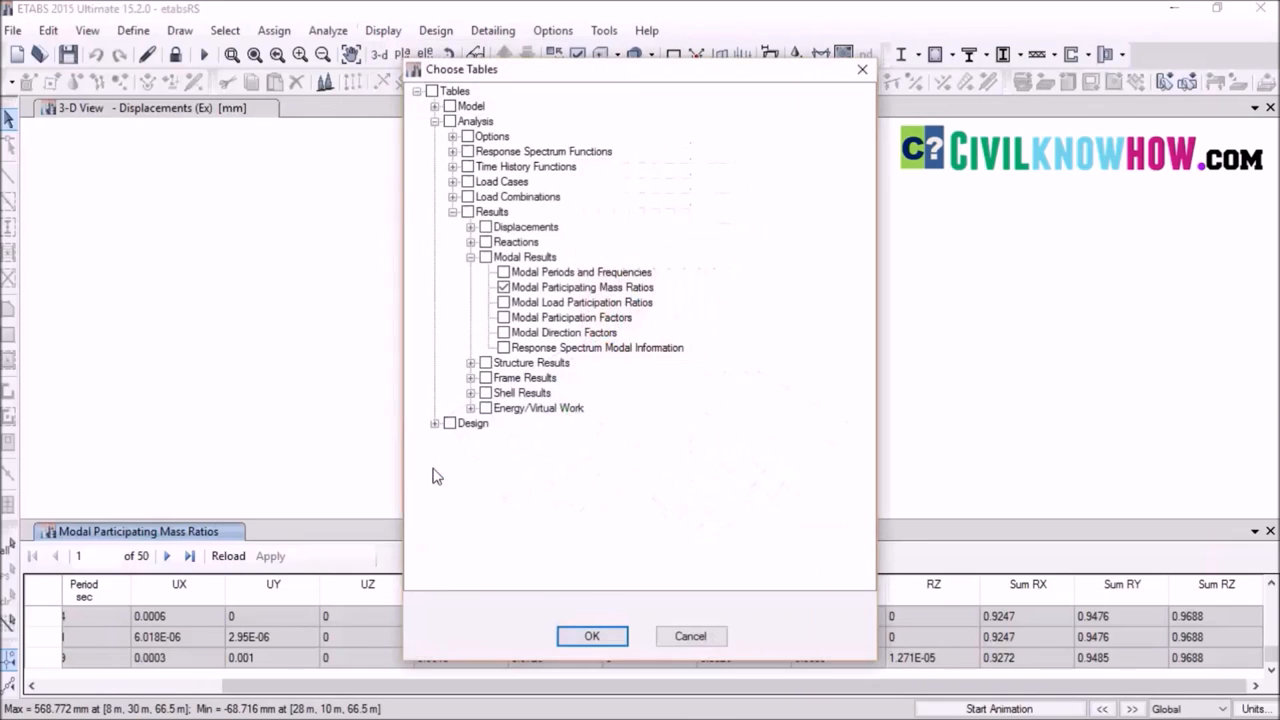
{"action": "left_click", "coordinate": [504, 288]}
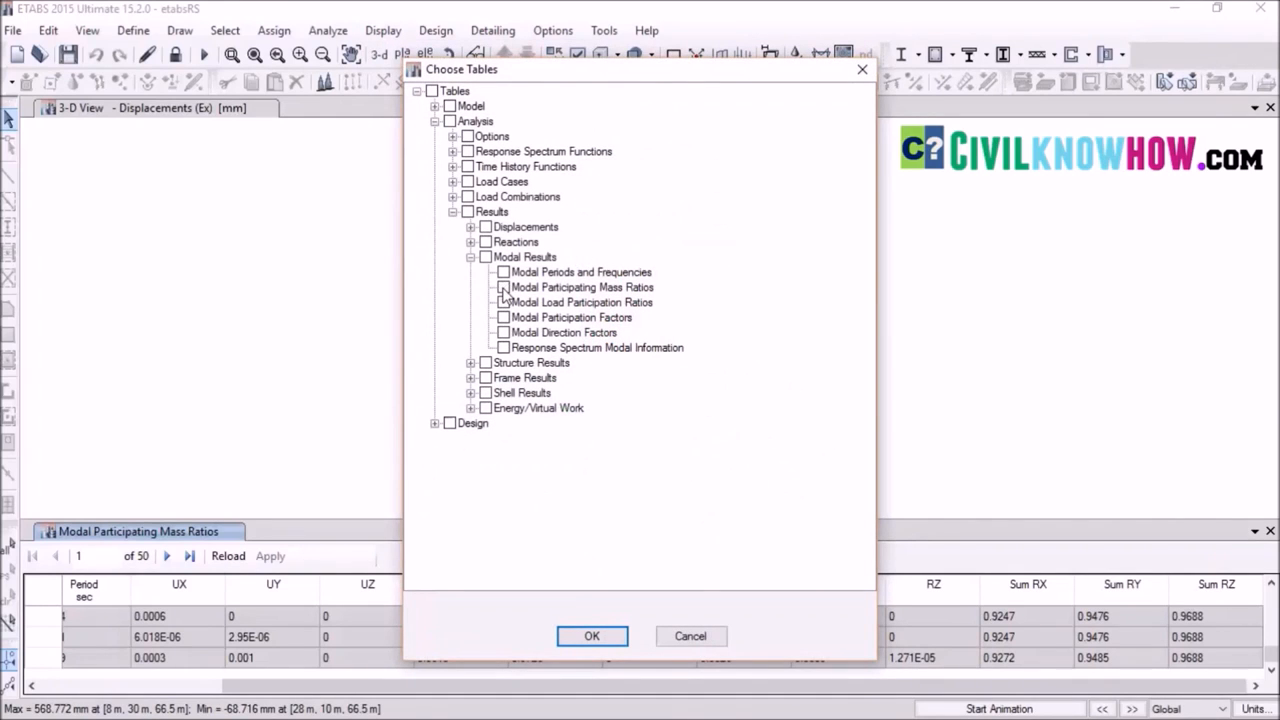
{"action": "left_click", "coordinate": [470, 242]}
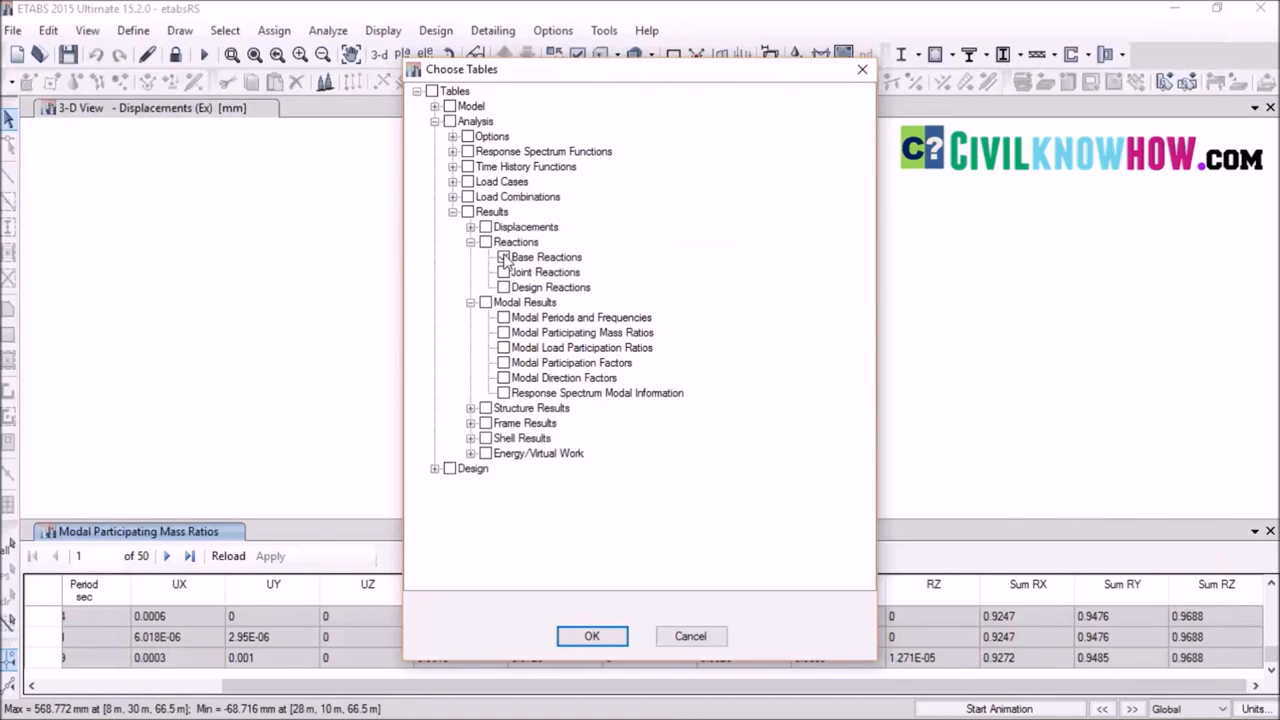
{"action": "left_click", "coordinate": [592, 636]}
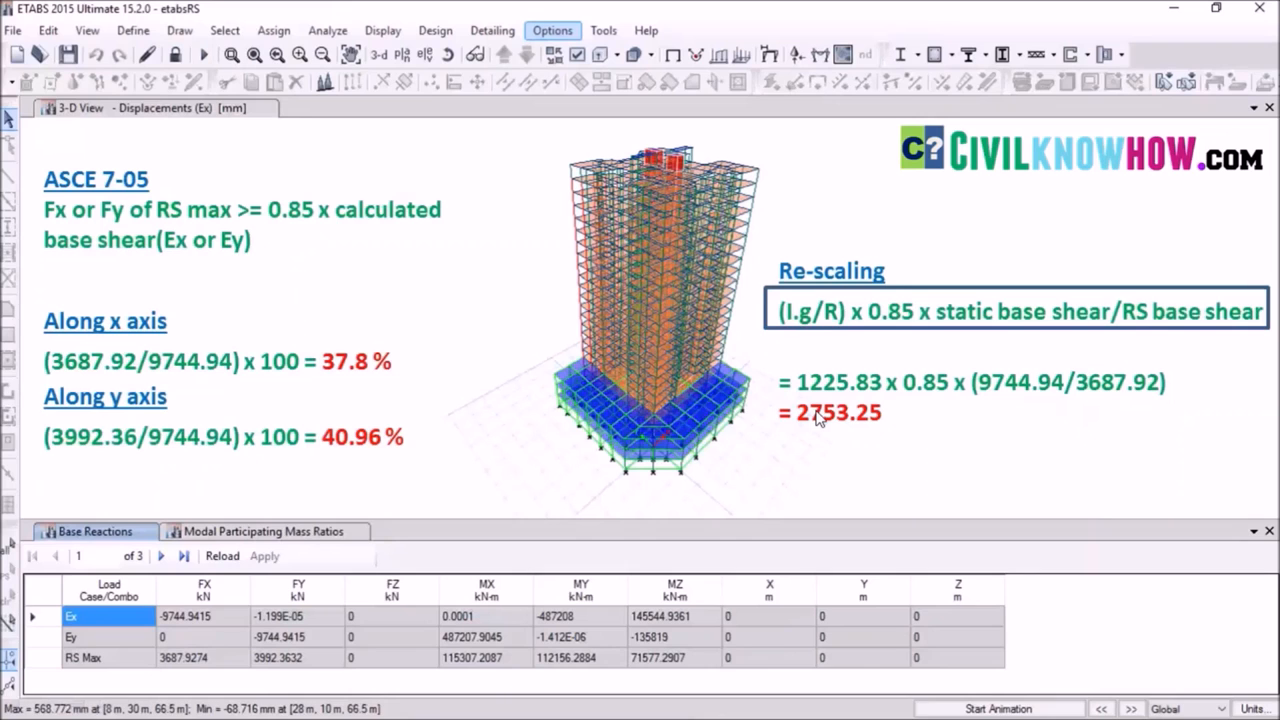
Unlock the model, discarding the analysis results, and open the RS response spectrum load case for modification
{"action": "left_click", "coordinate": [175, 54]}
{"action": "left_click", "coordinate": [646, 441]}
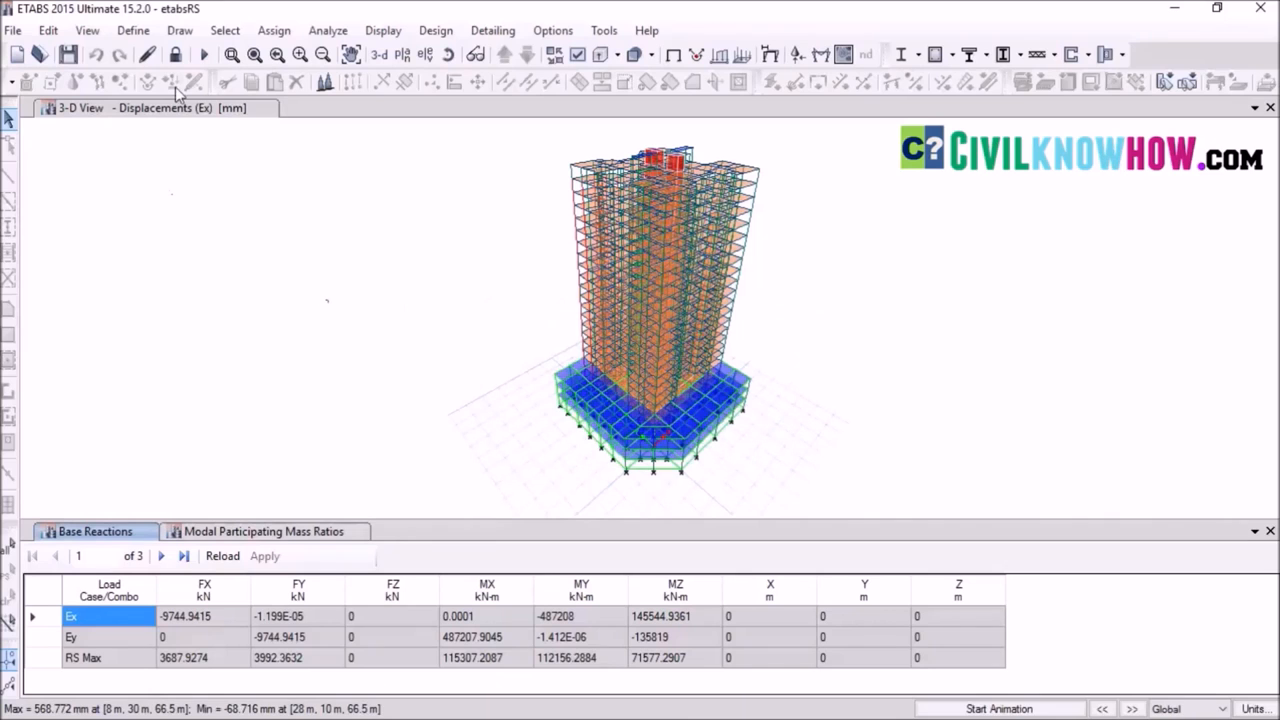
{"action": "left_click", "coordinate": [134, 31]}
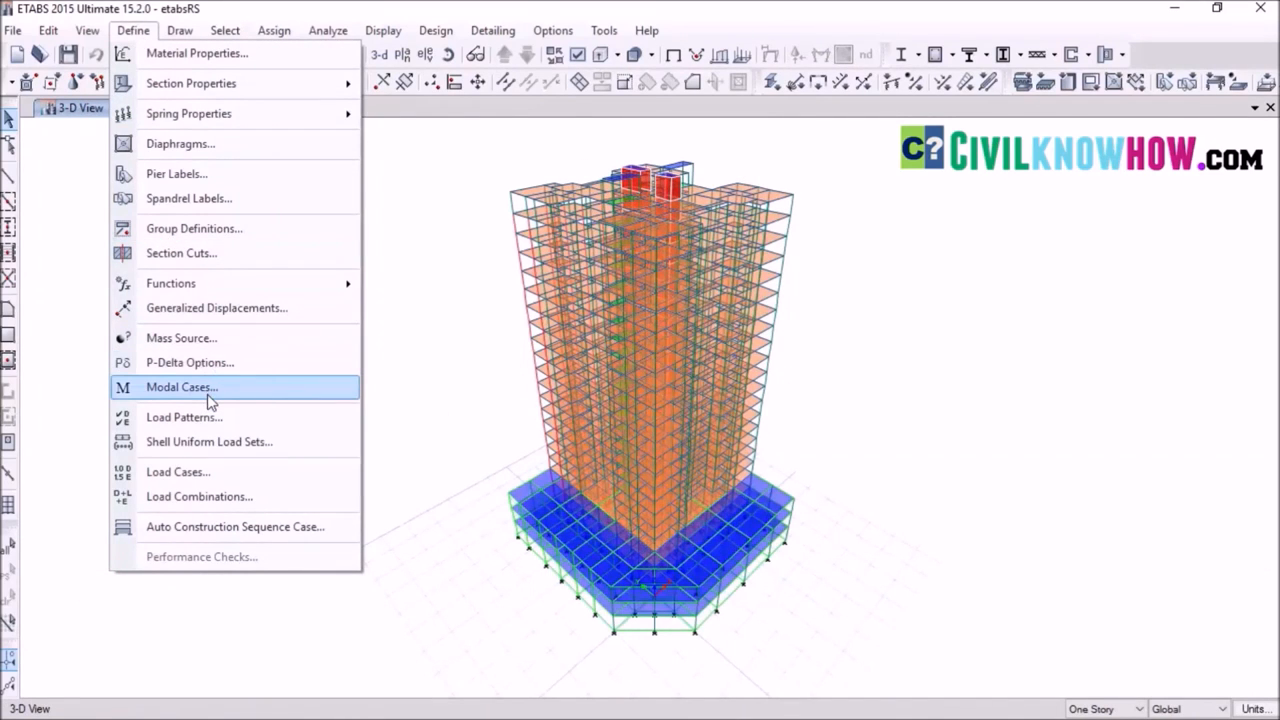
{"action": "left_click", "coordinate": [218, 474]}
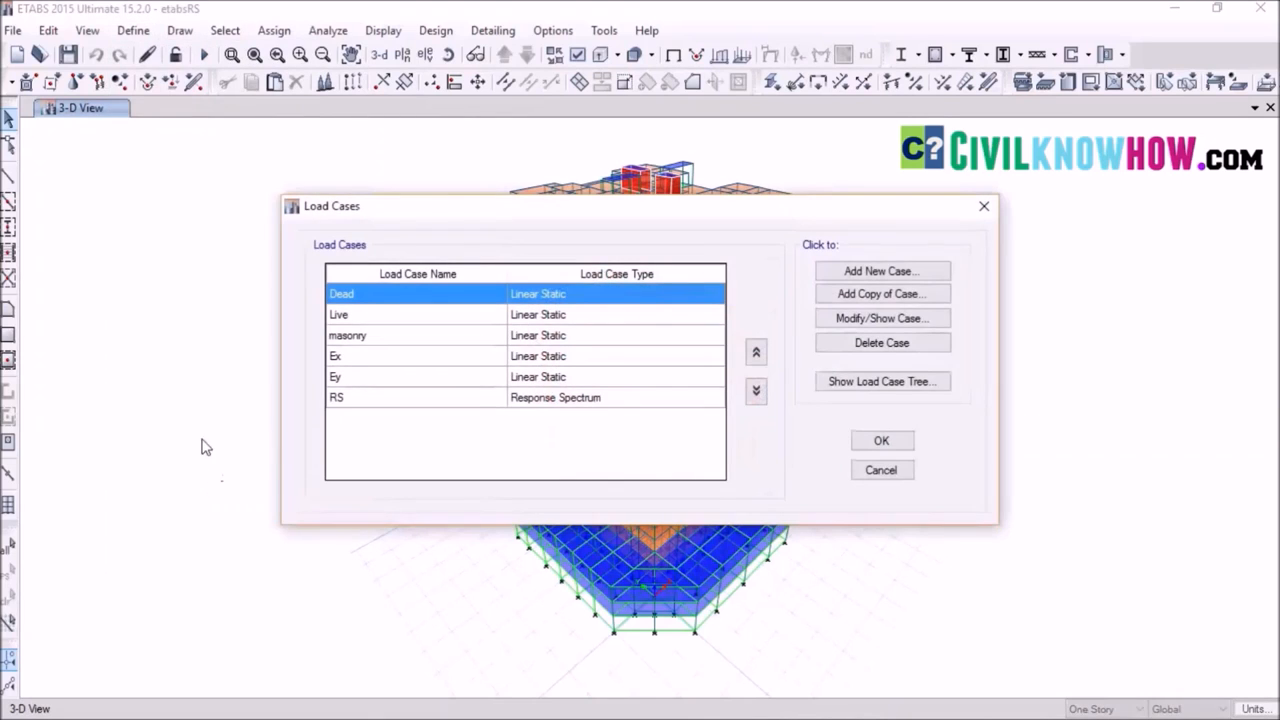
{"action": "left_click", "coordinate": [351, 403]}
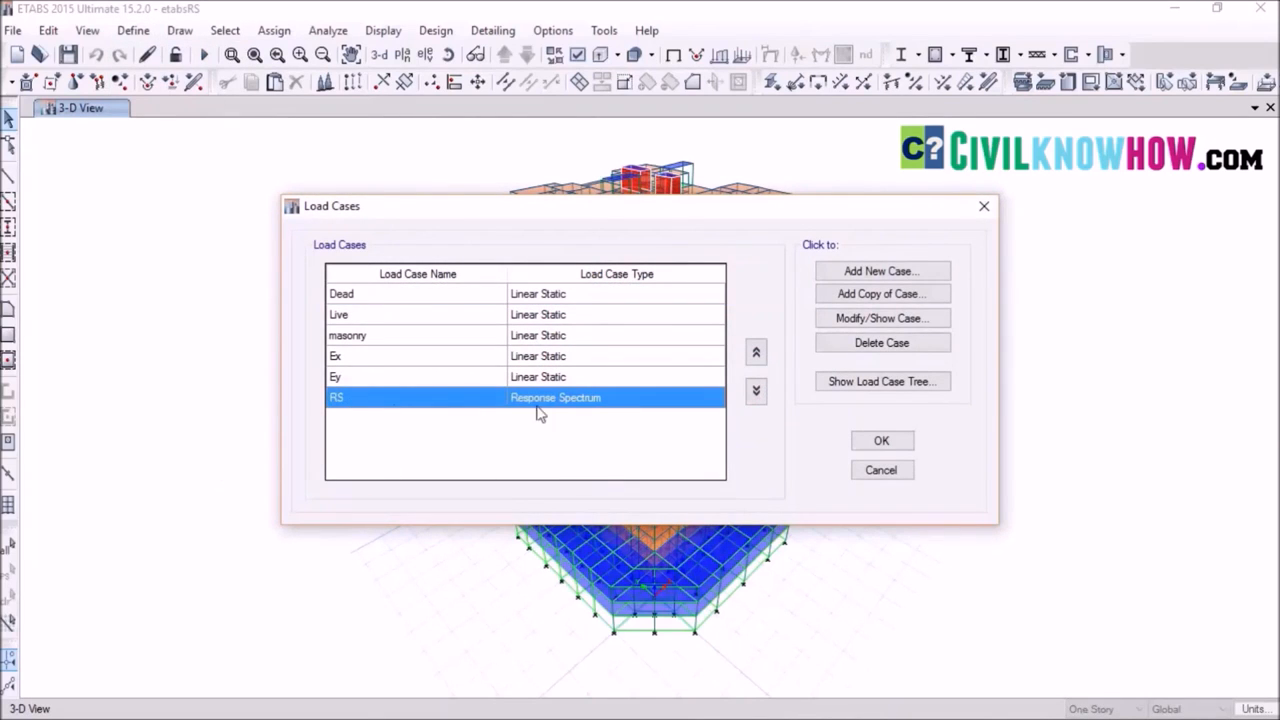
{"action": "left_click", "coordinate": [872, 320]}
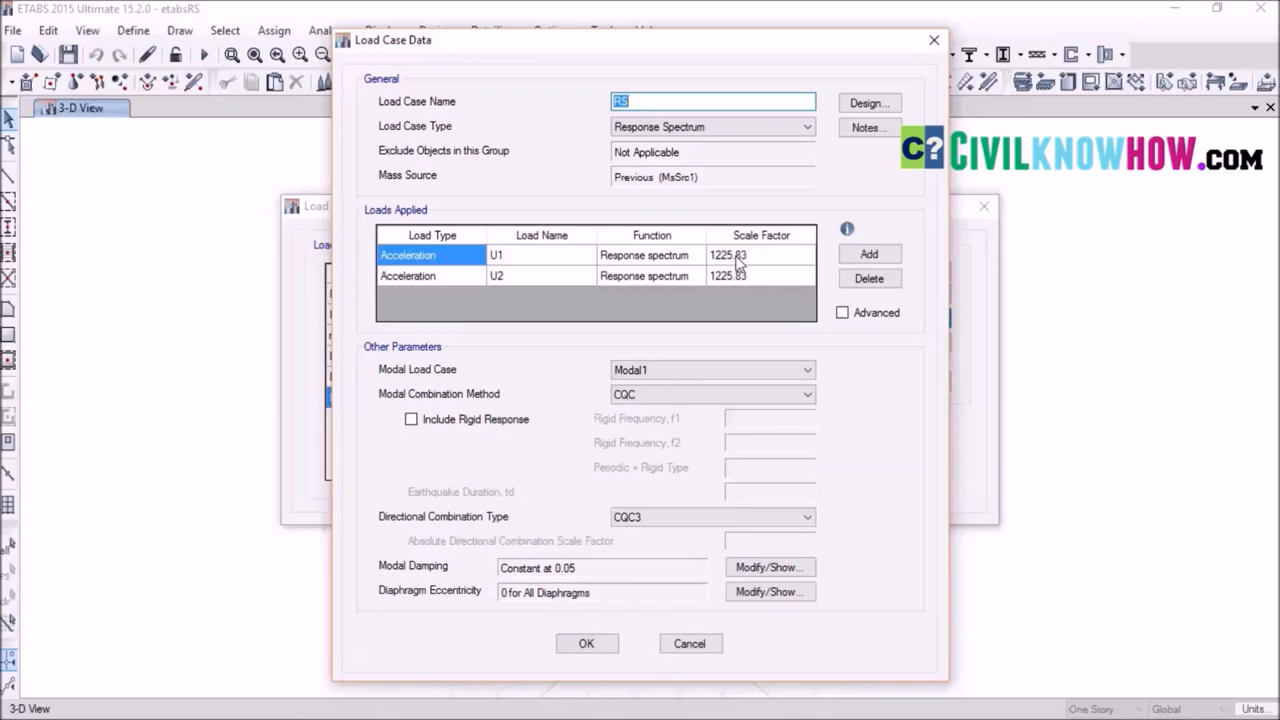
Set the scale factors of the U1 and U2 accelerations to 2753.25 in the RS load case and rerun the analysis
{"action": "left_click", "coordinate": [737, 258]}
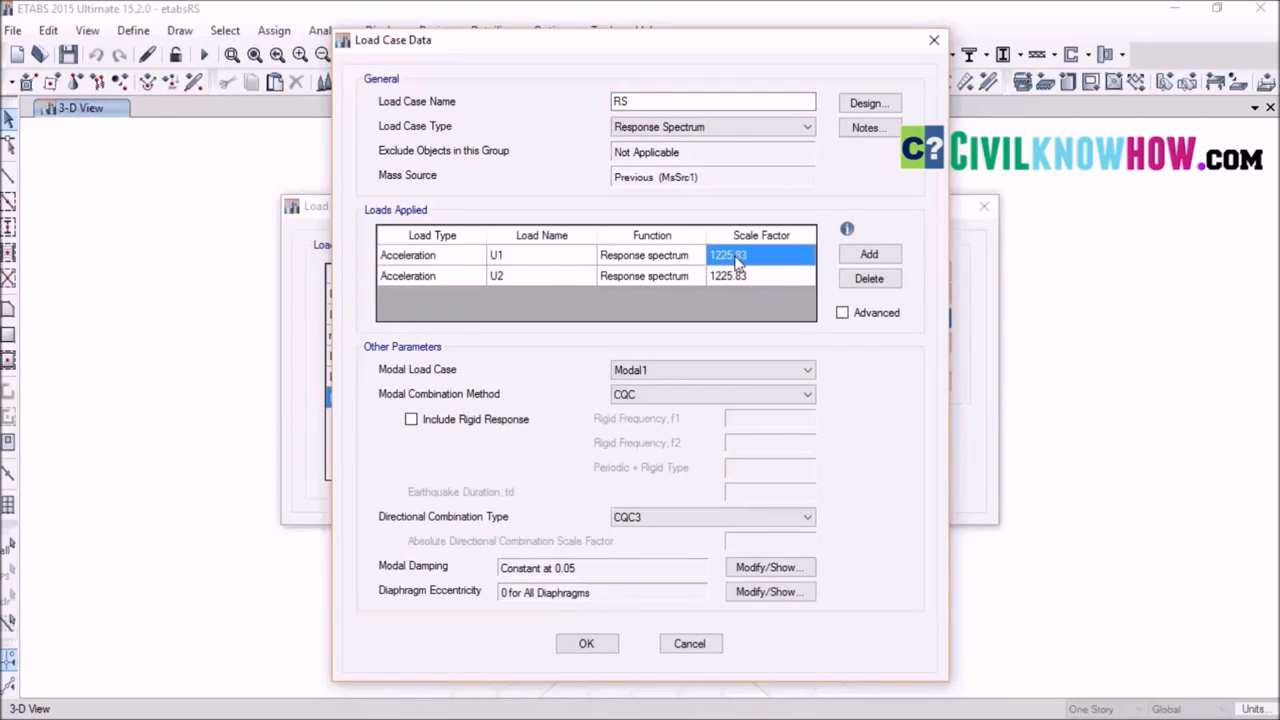
{"action": "type", "text": "2753.25"}
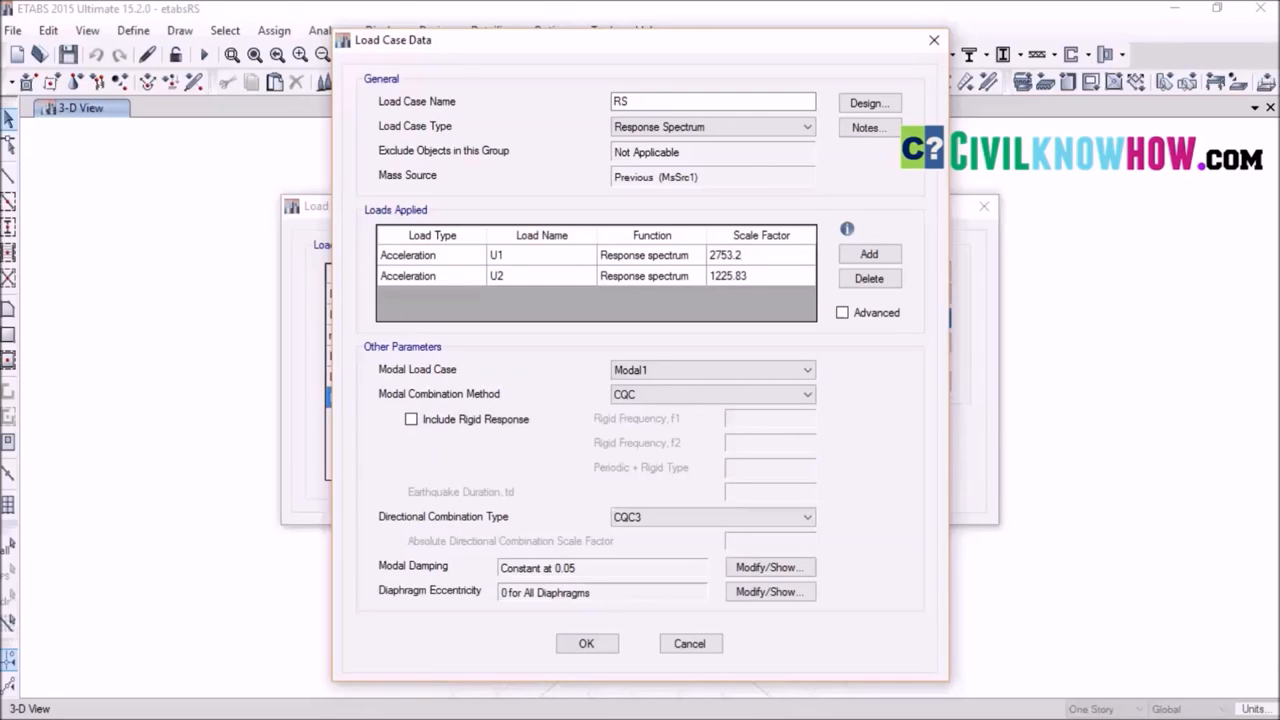
{"action": "left_click", "coordinate": [747, 272]}
{"action": "type", "text": "2753.25"}
{"action": "left_click", "coordinate": [590, 644]}
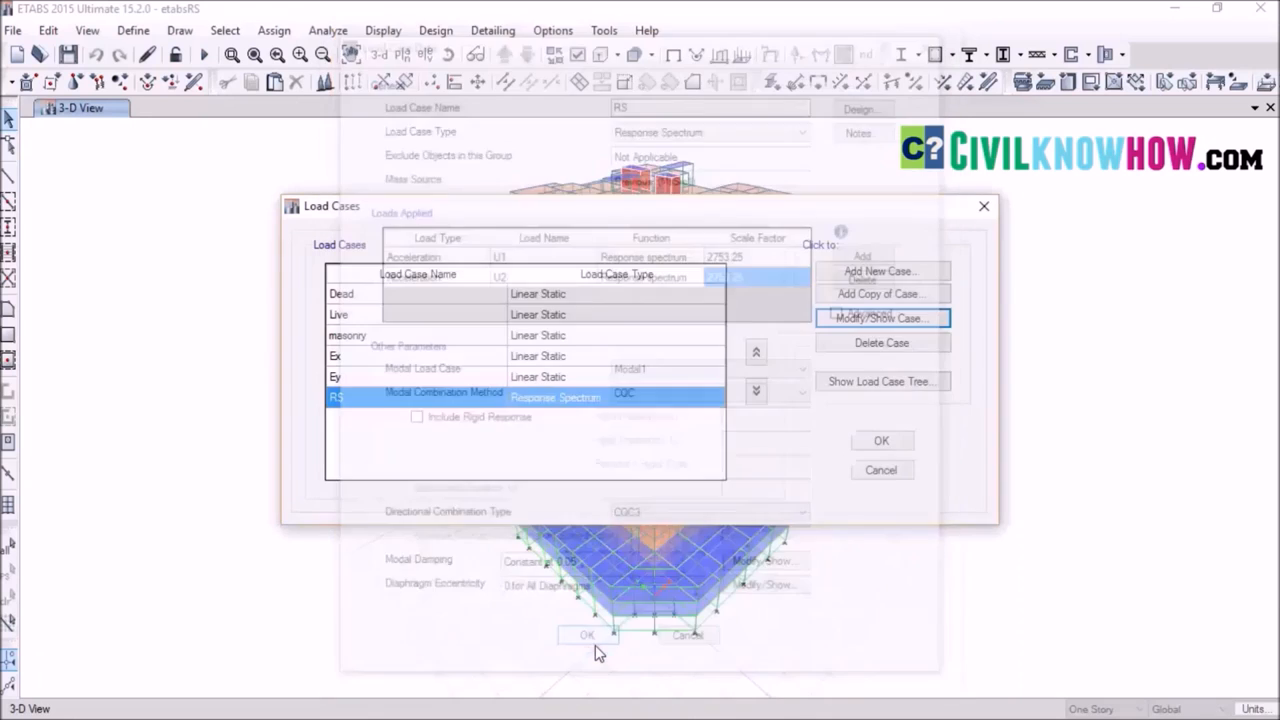
{"action": "left_click", "coordinate": [875, 441]}
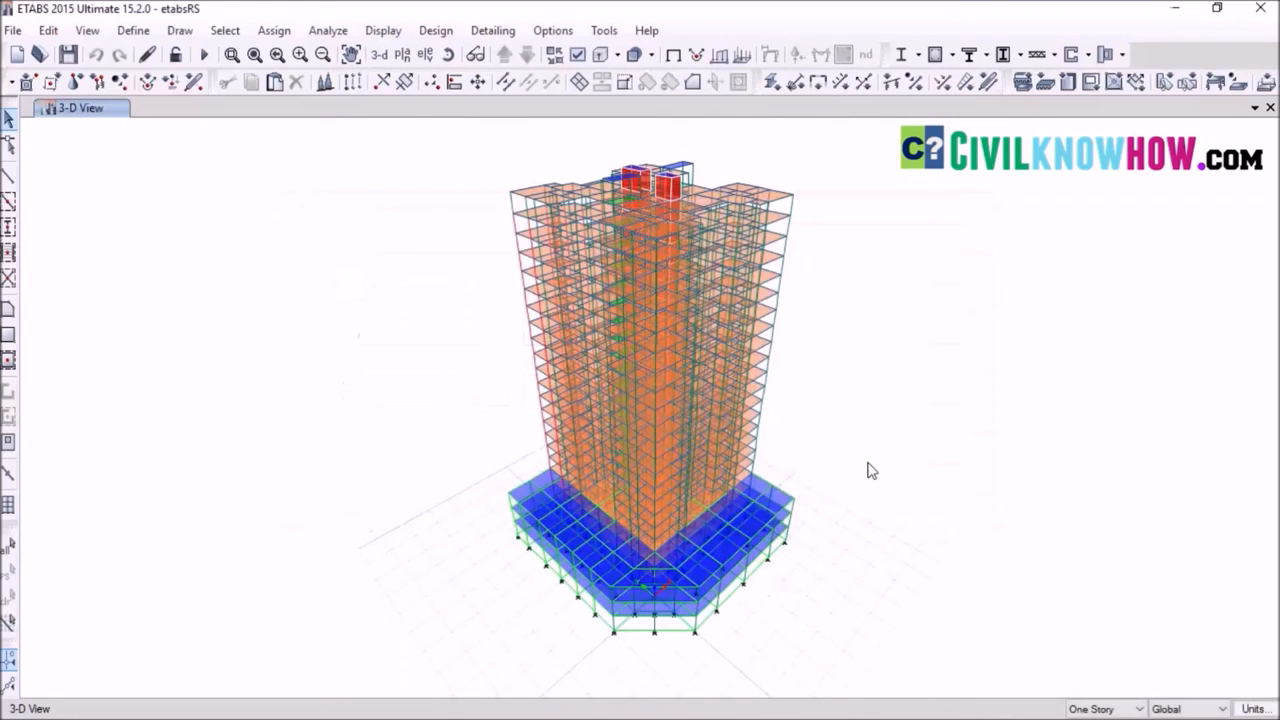
{"action": "left_click", "coordinate": [336, 33]}
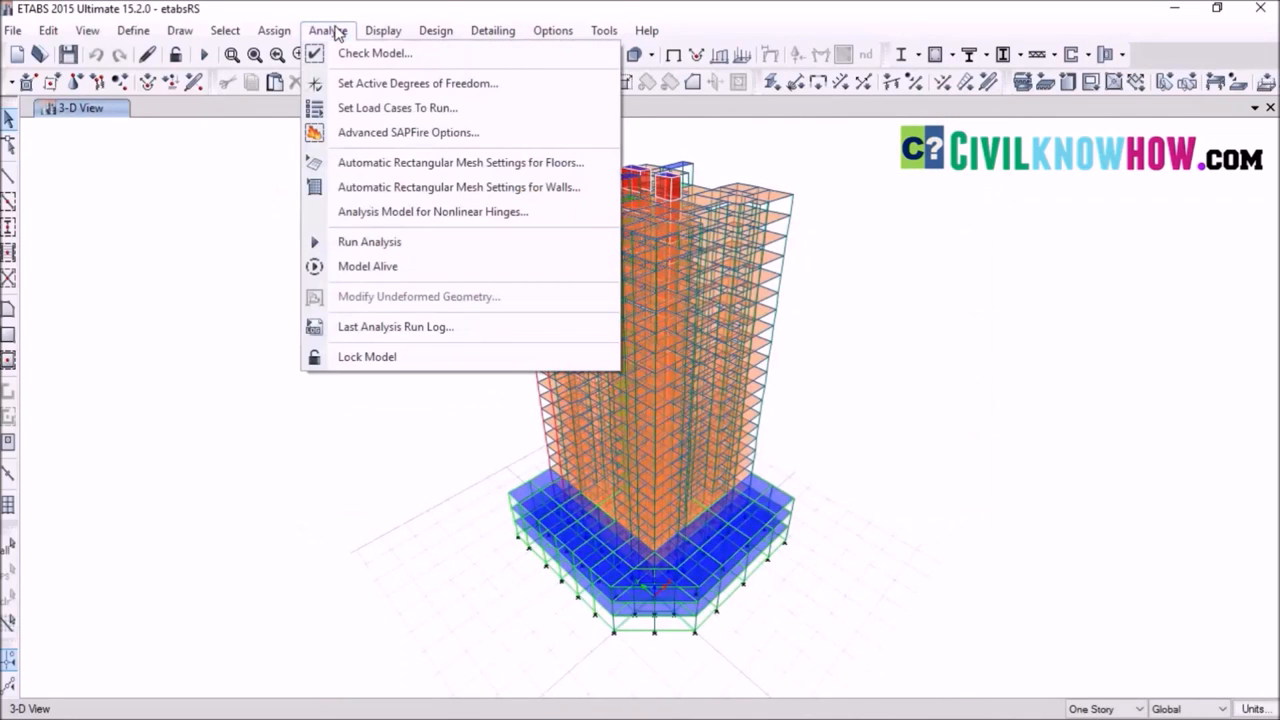
{"action": "left_click", "coordinate": [352, 241]}
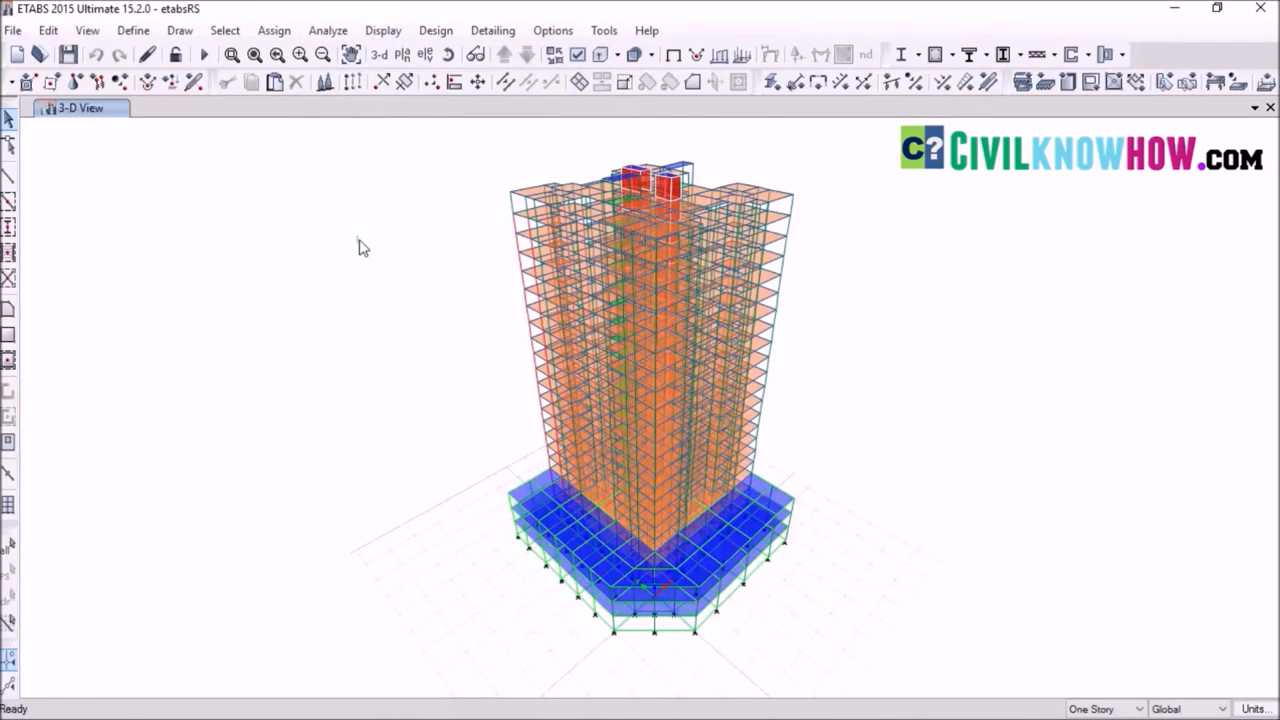